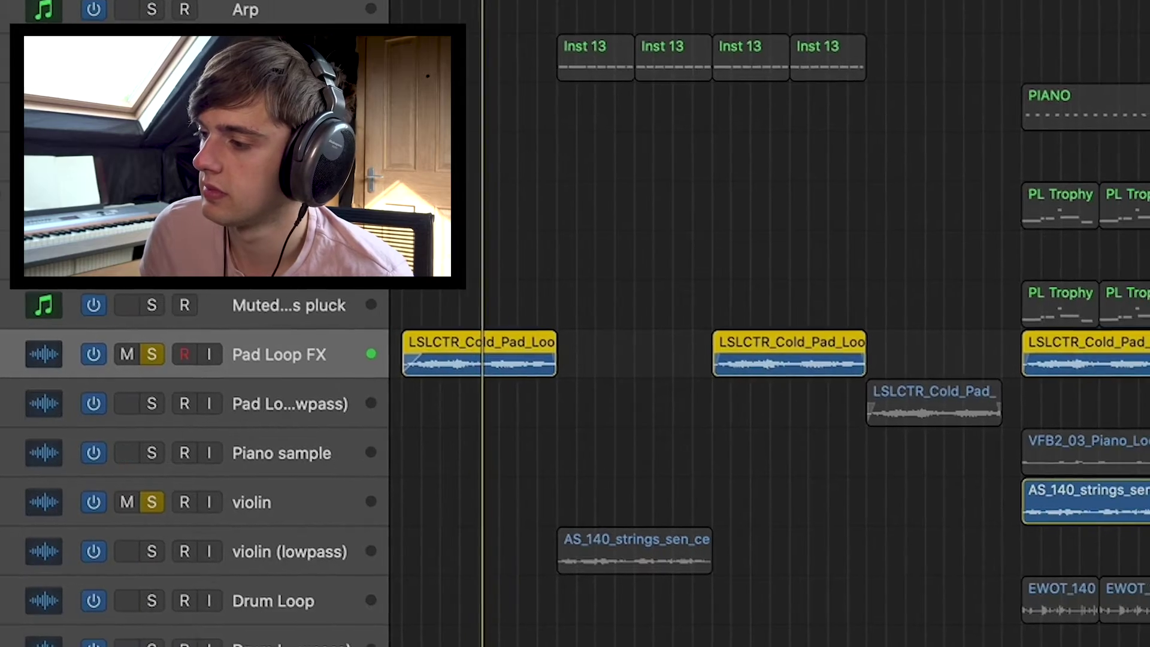
- Place the playhead at the start of bar 9 and solo the second 140_C loop track
scroll(849, 509, down, 2)
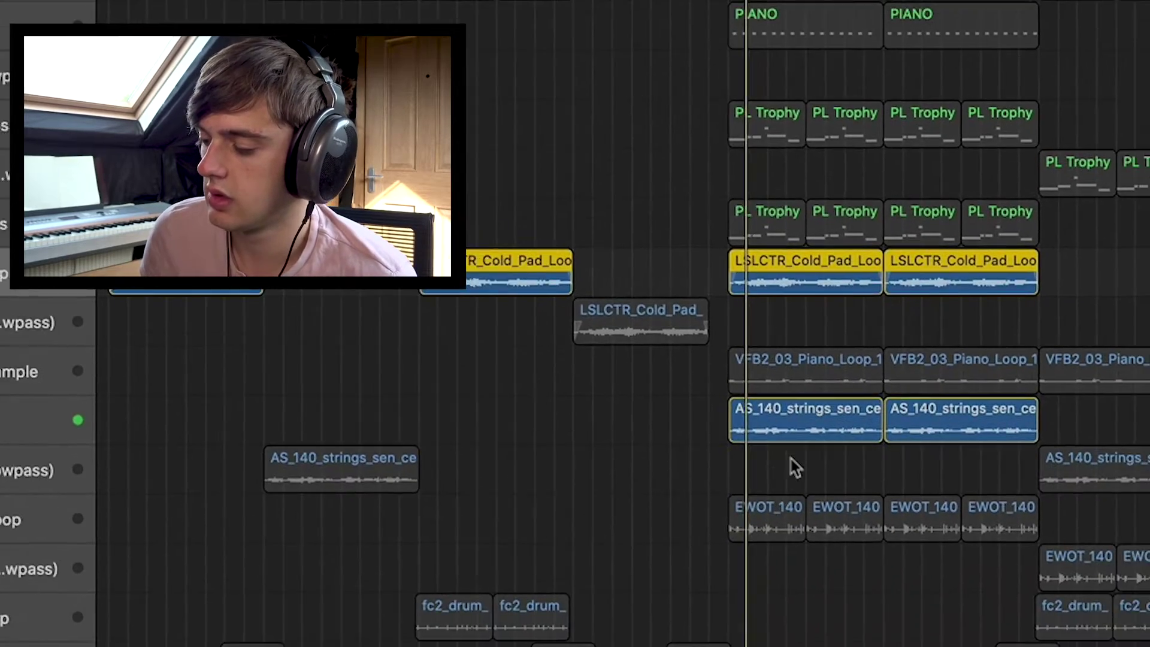
scroll(858, 437, right, 3)
scroll(858, 437, down, 5)
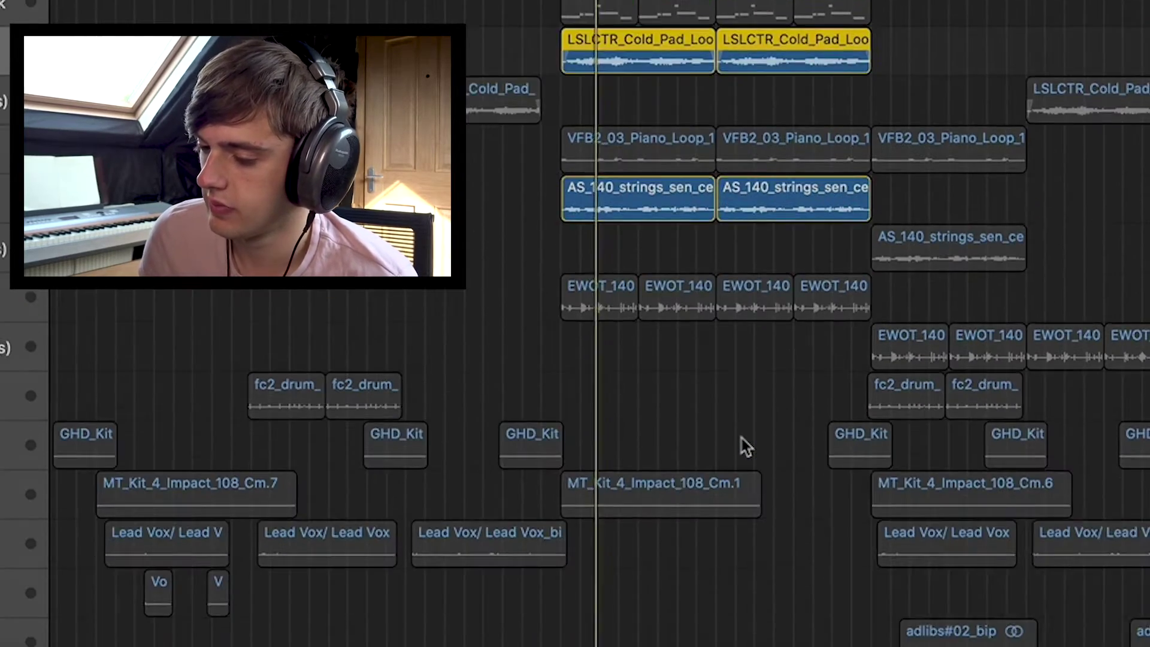
key(super+Left)
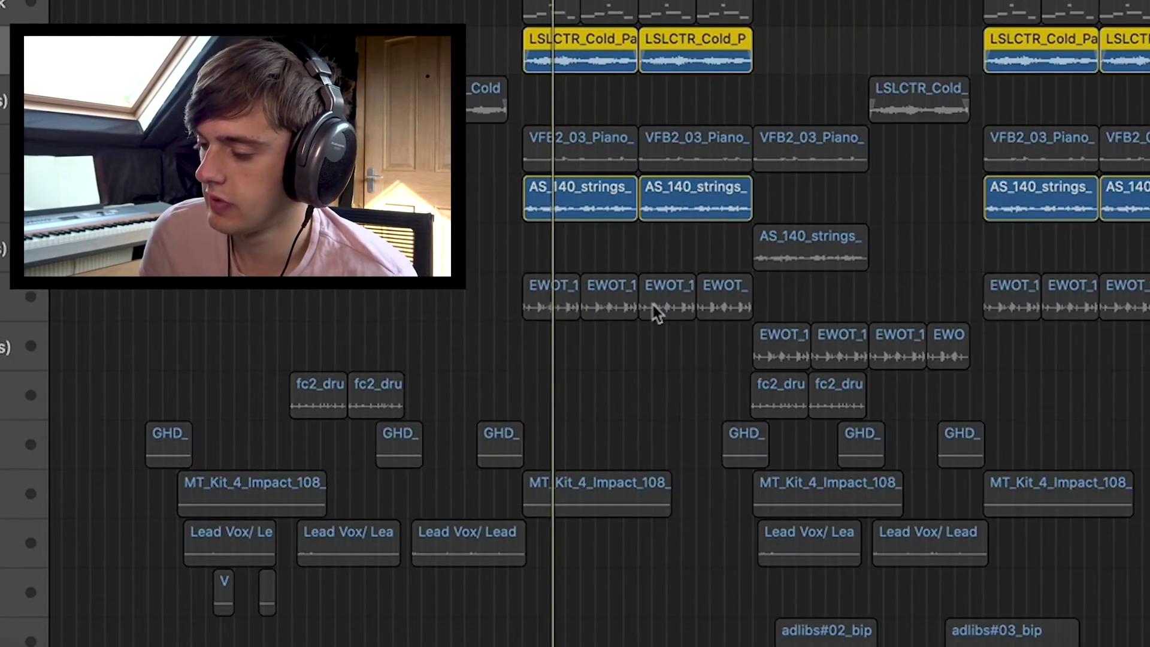
scroll(653, 304, up, 5)
scroll(652, 305, up, 5)
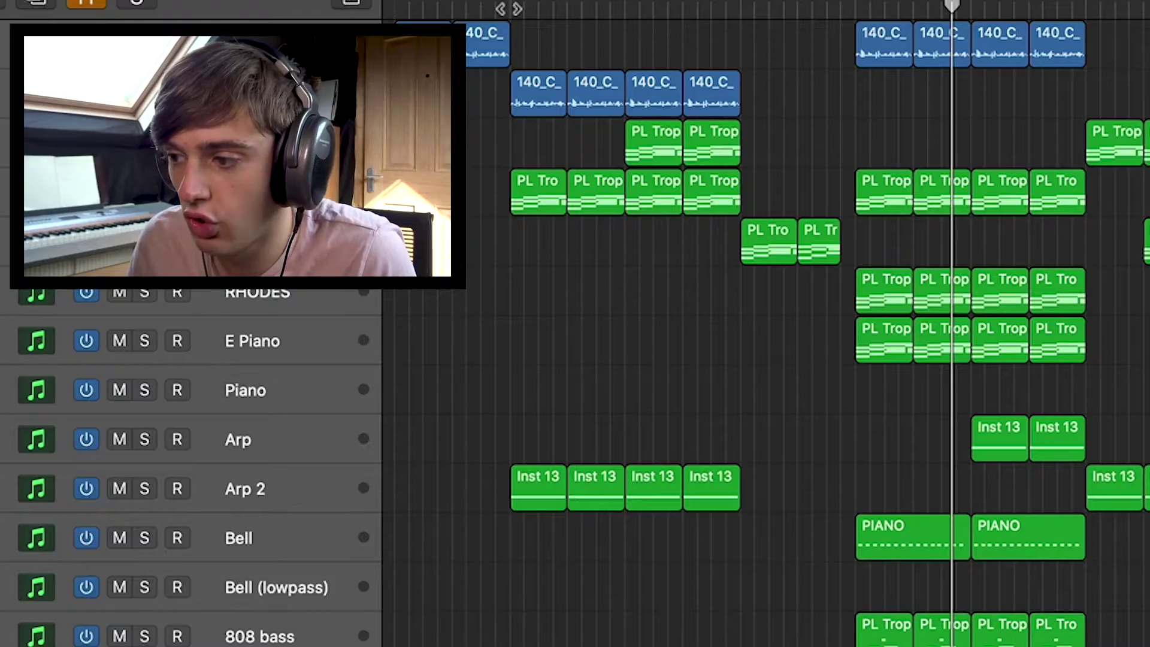
click(508, 9)
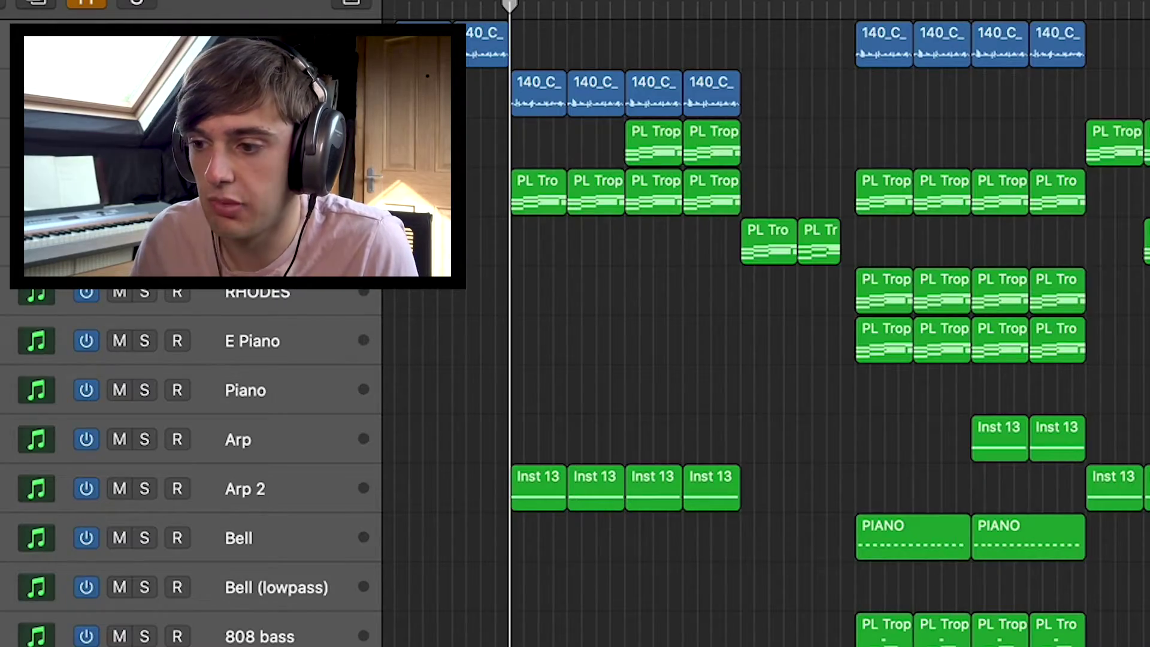
key(ctrl+s)
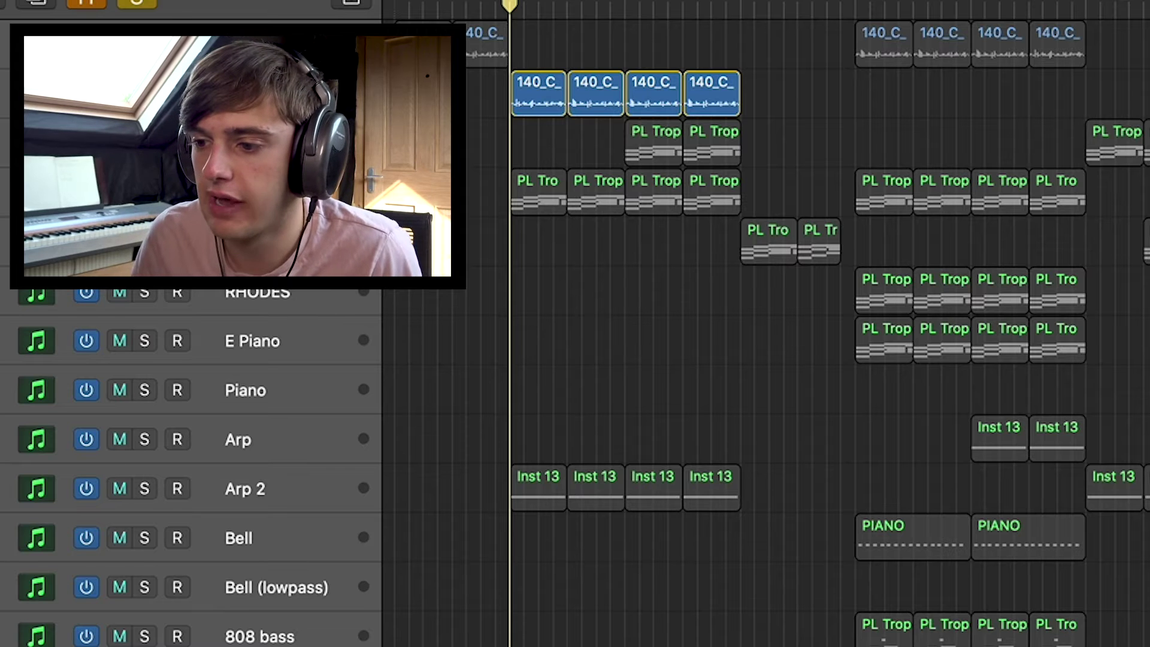
- Add the two PL Trop tracks directly below the loop and the Arp 2 track to the solo, and select Arp 2
click(144, 144)
click(144, 193)
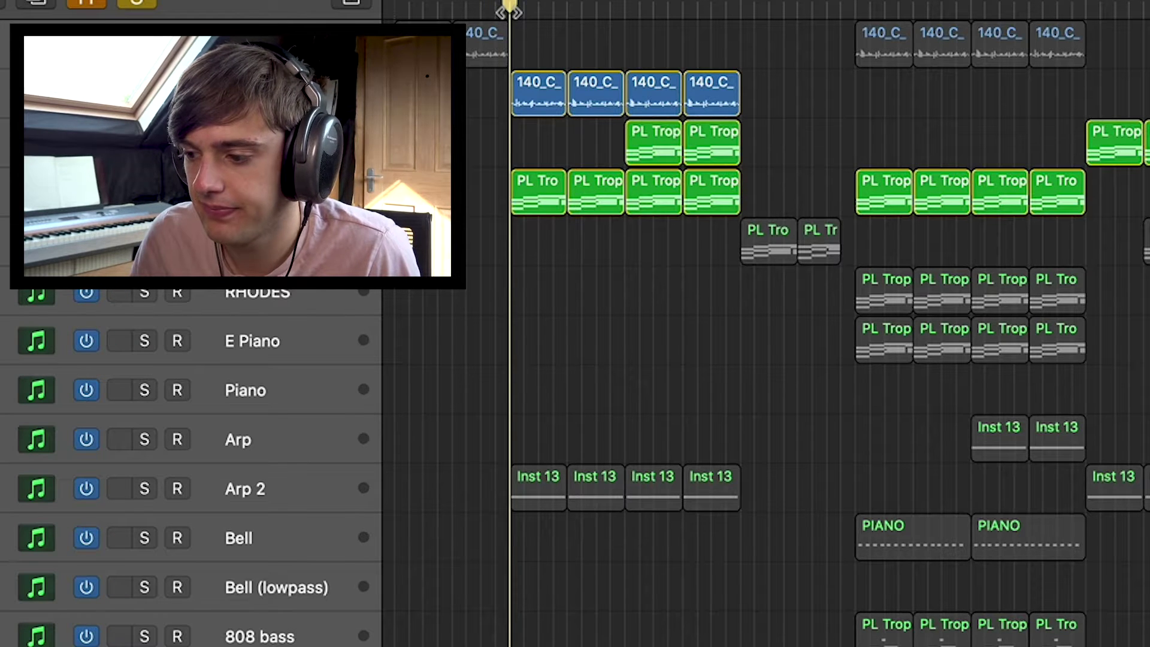
click(144, 489)
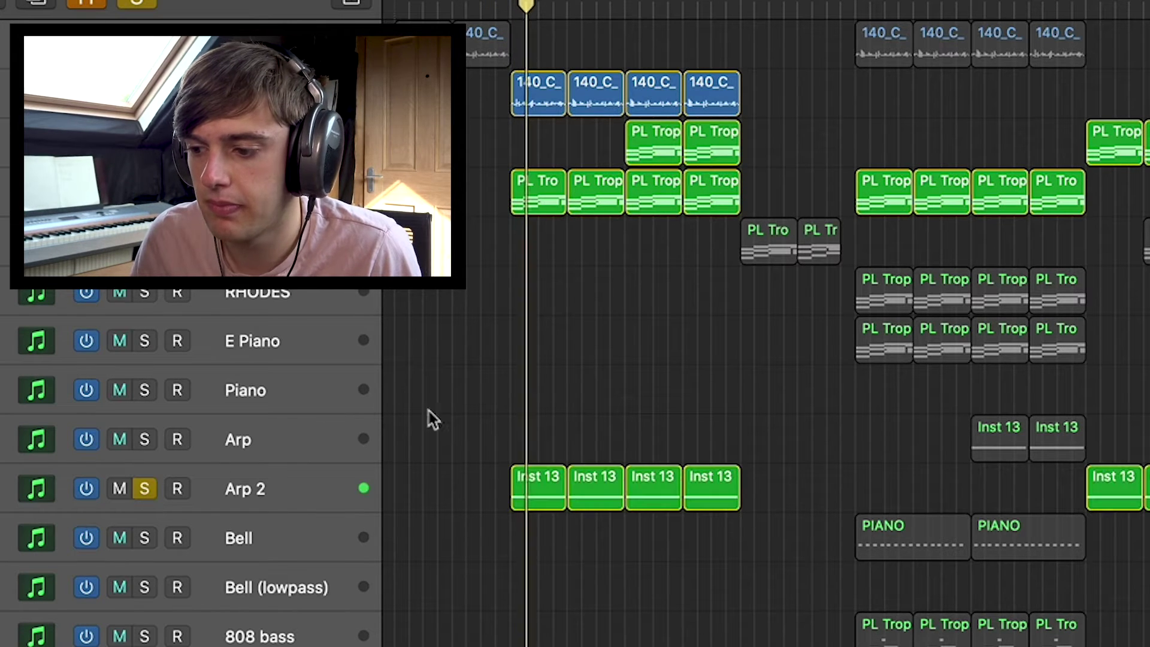
click(357, 487)
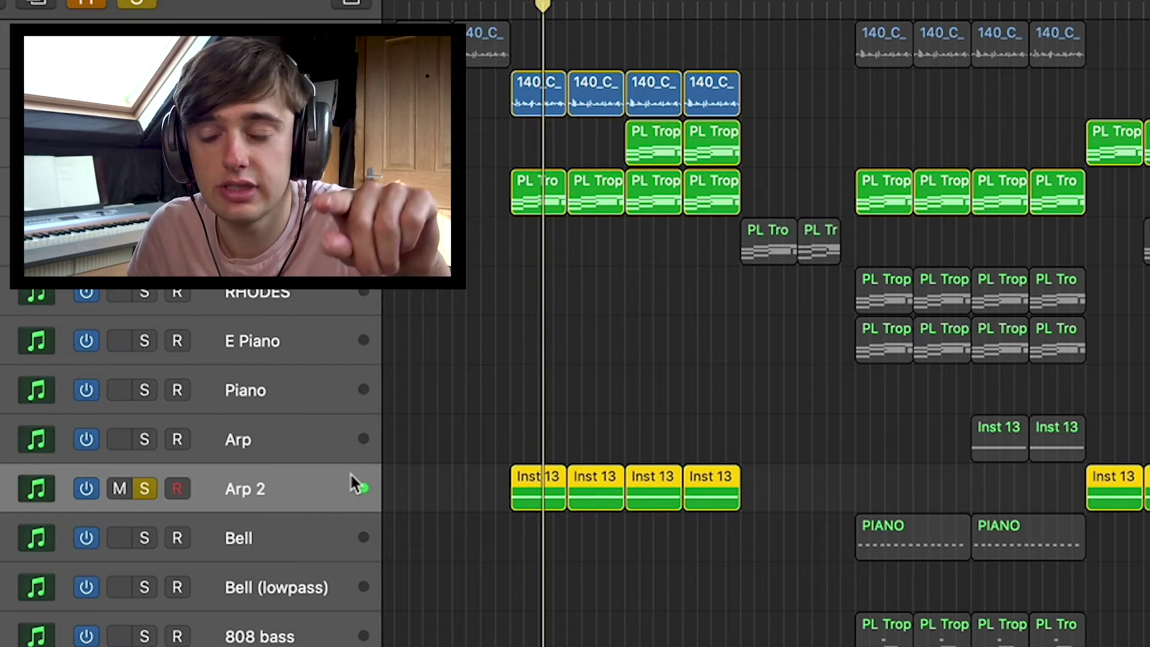
- Add the riser, impact, Pad Loop FX and perc loop tracks to the solo
scroll(461, 551, down, 4)
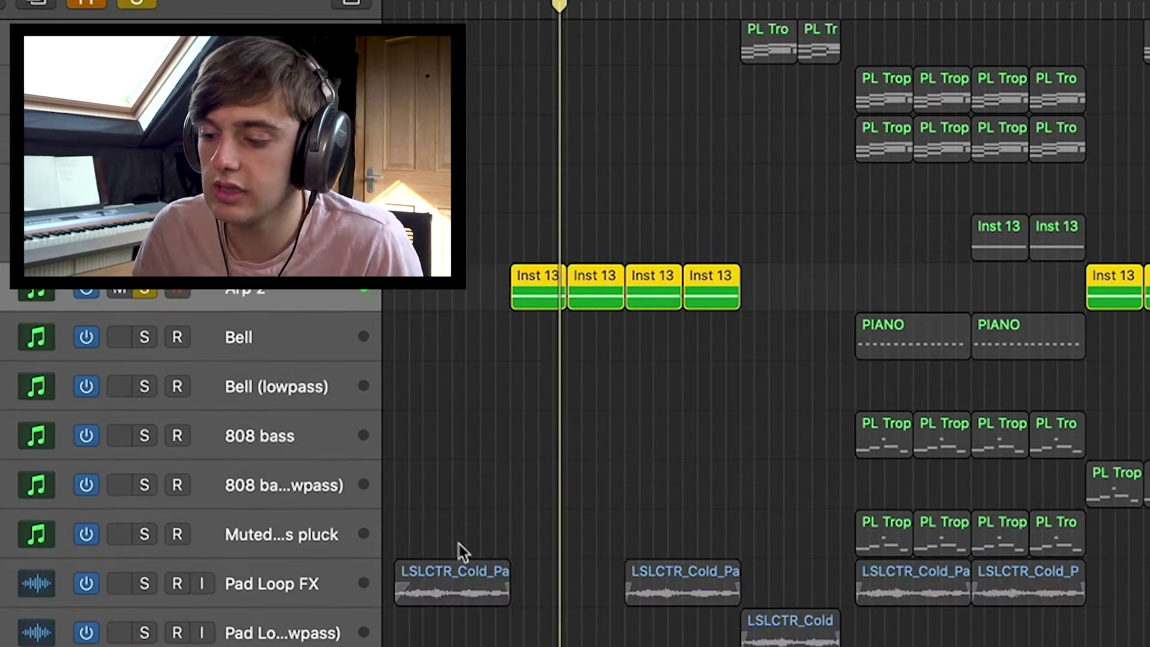
scroll(461, 551, down, 1)
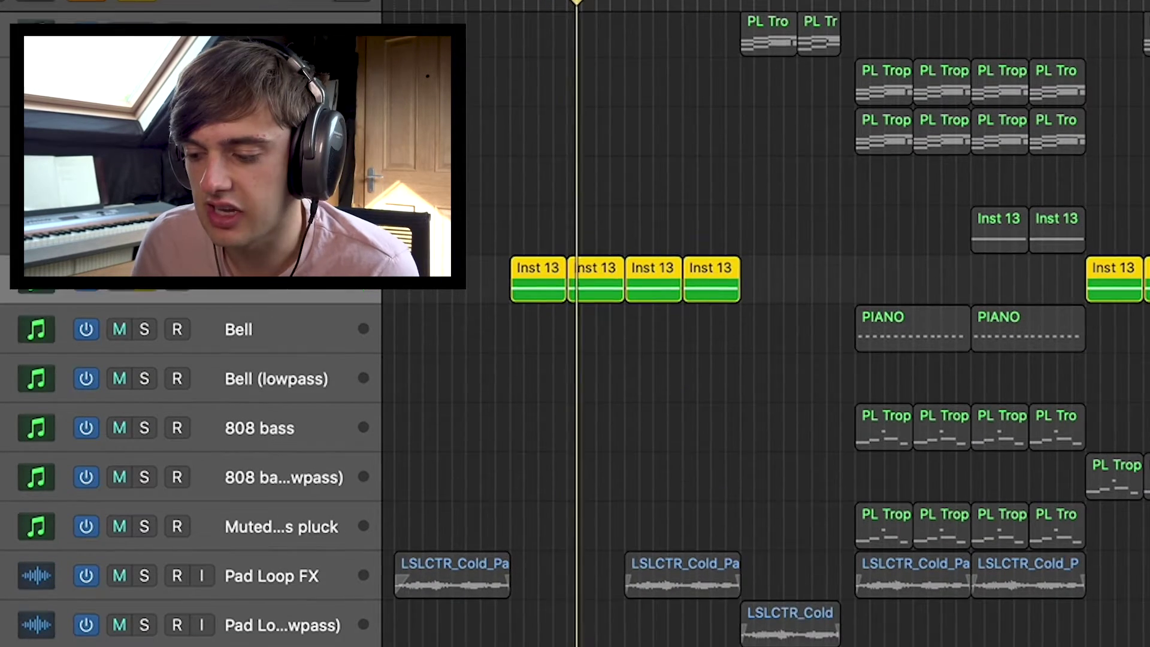
scroll(147, 563, down, 5)
click(142, 570)
click(144, 533)
scroll(147, 599, down, 2)
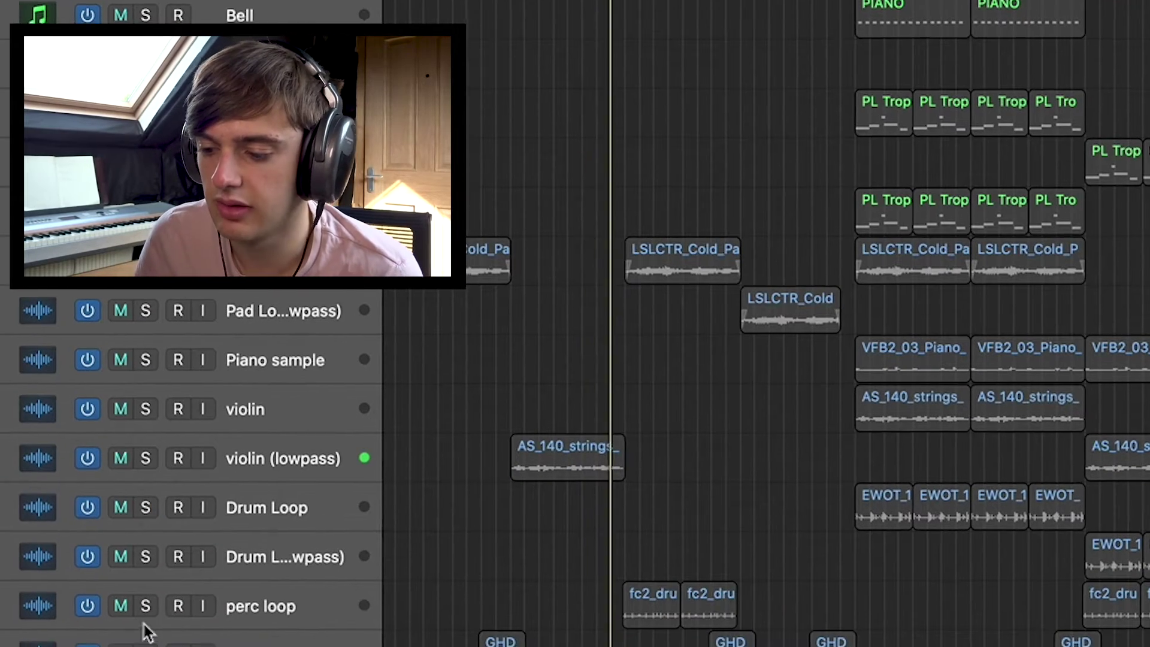
scroll(147, 632, down, 1)
click(157, 630)
click(177, 639)
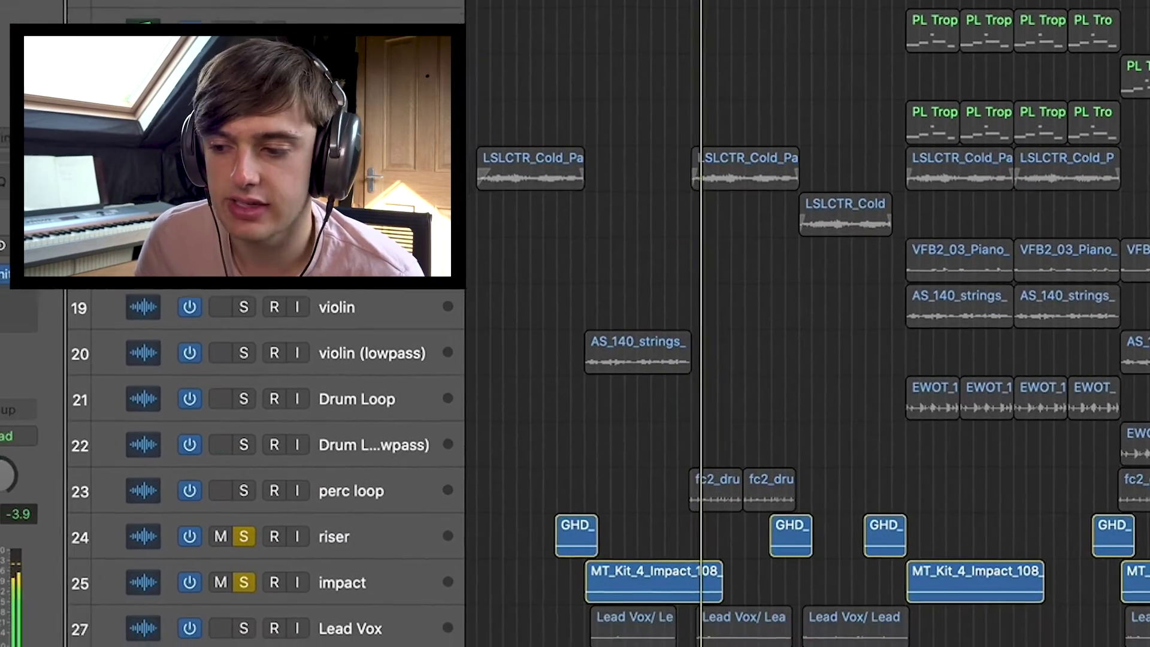
click(211, 200)
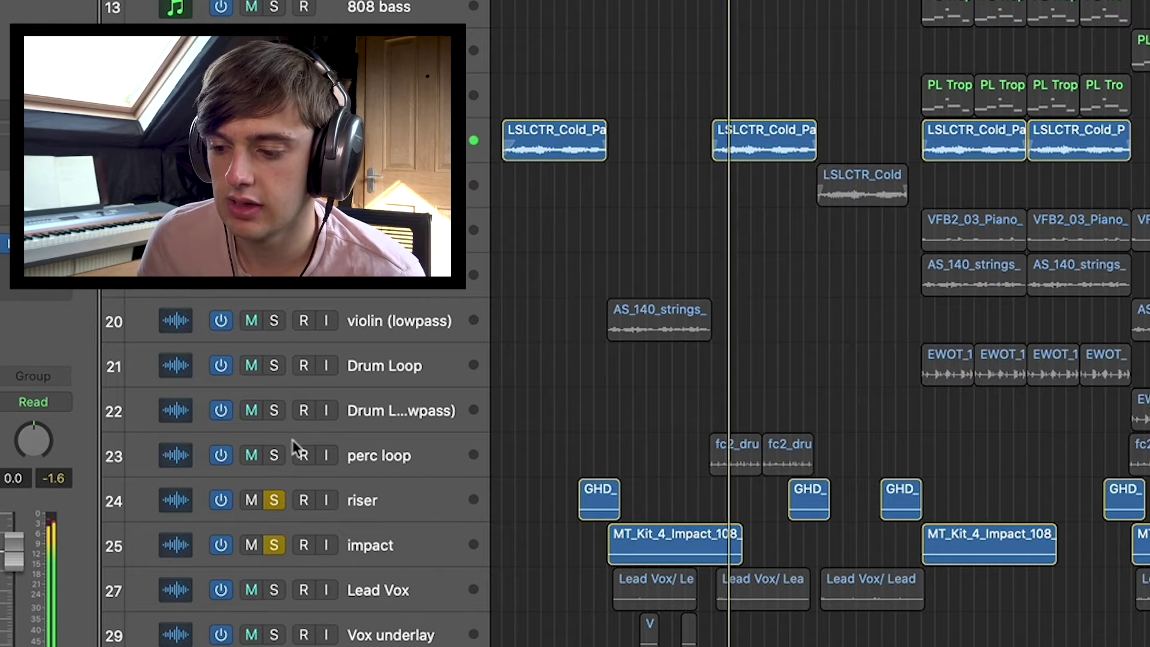
click(277, 455)
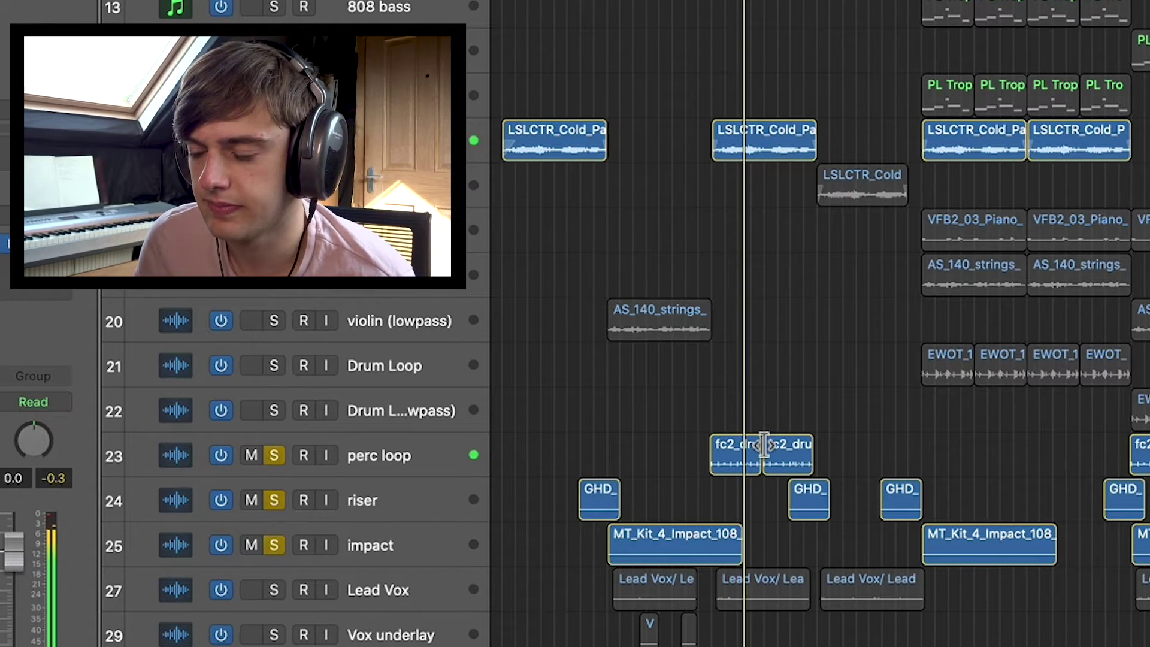
- Add the lowpassed versions of the sine pad, pad loop and violin tracks to the solo
scroll(764, 445, up, 8)
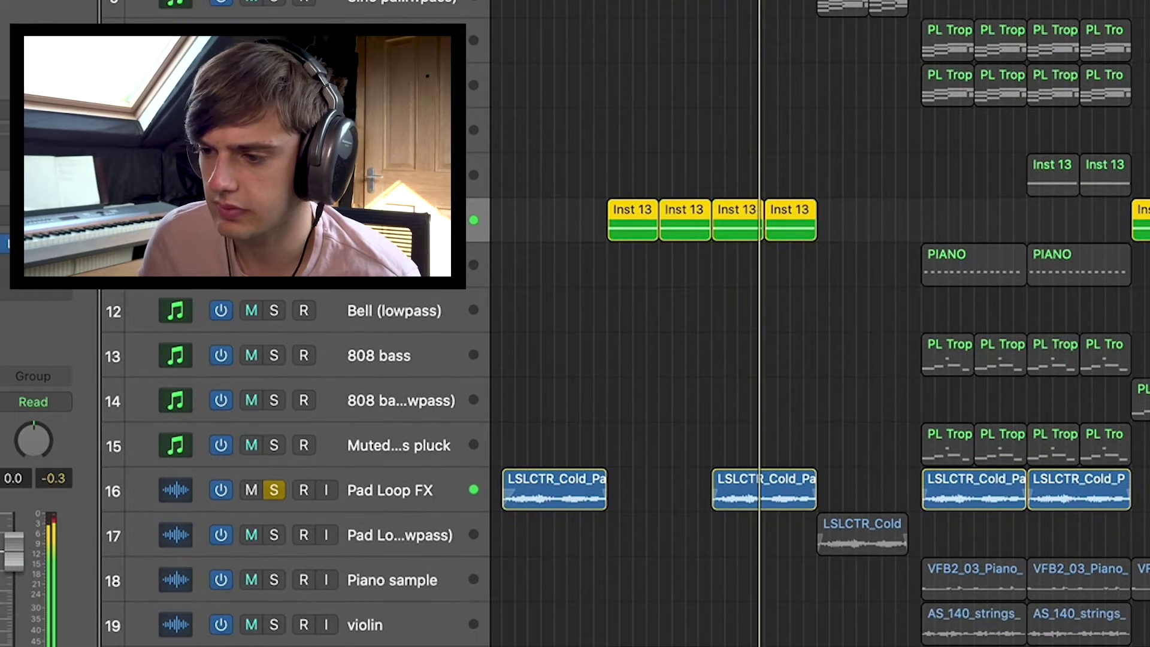
click(274, 1)
click(268, 531)
scroll(484, 526, down, 10)
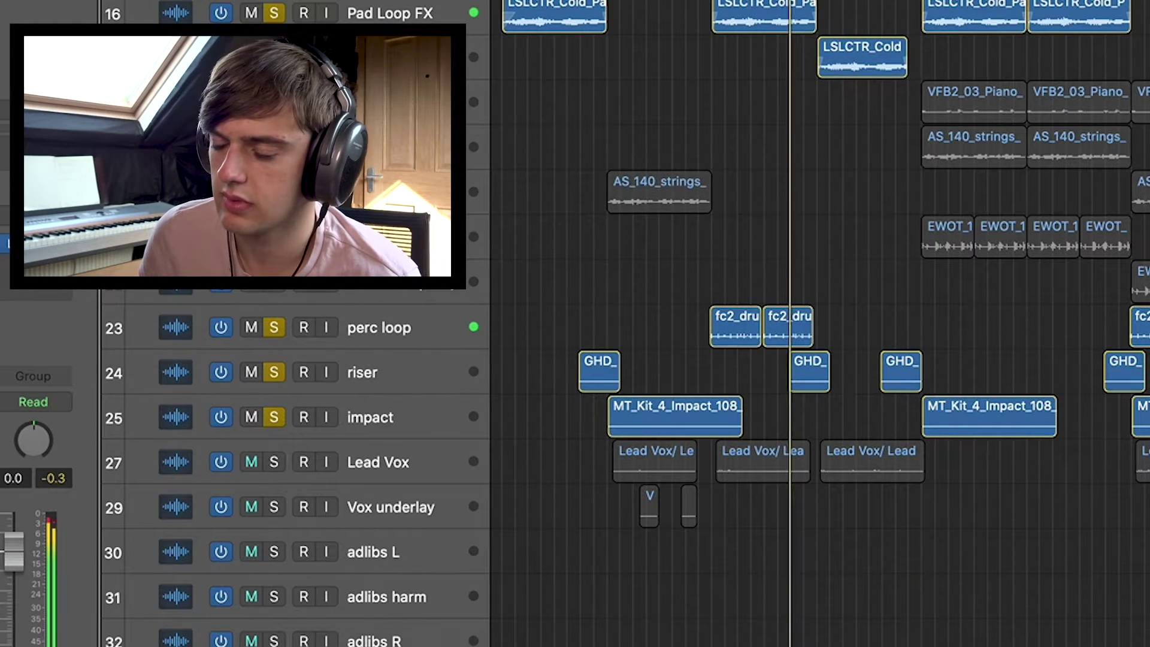
click(274, 192)
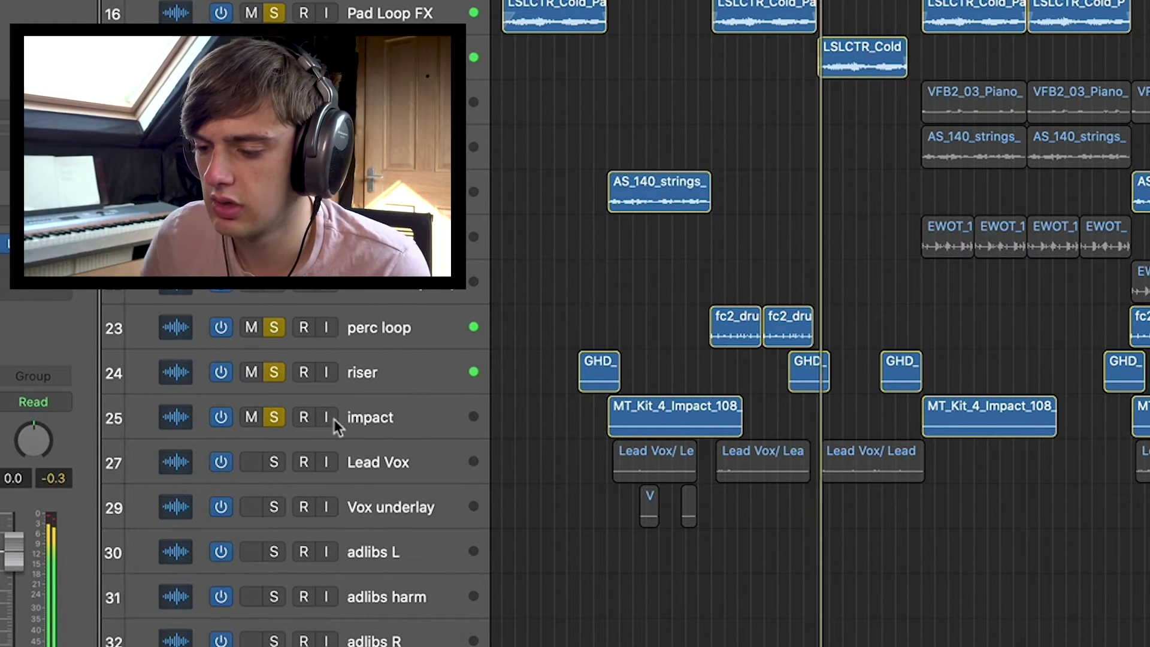
- Add the Lead Vox track to the solo and select it
click(274, 462)
scroll(274, 462, down, 1)
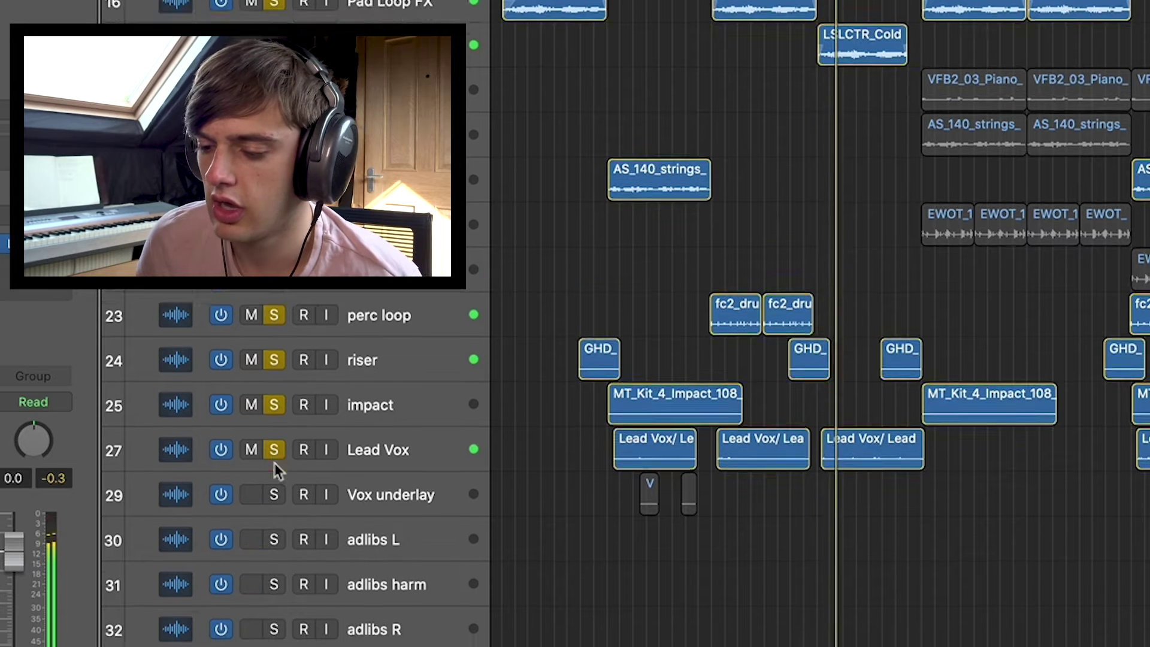
scroll(274, 462, down, 3)
click(291, 417)
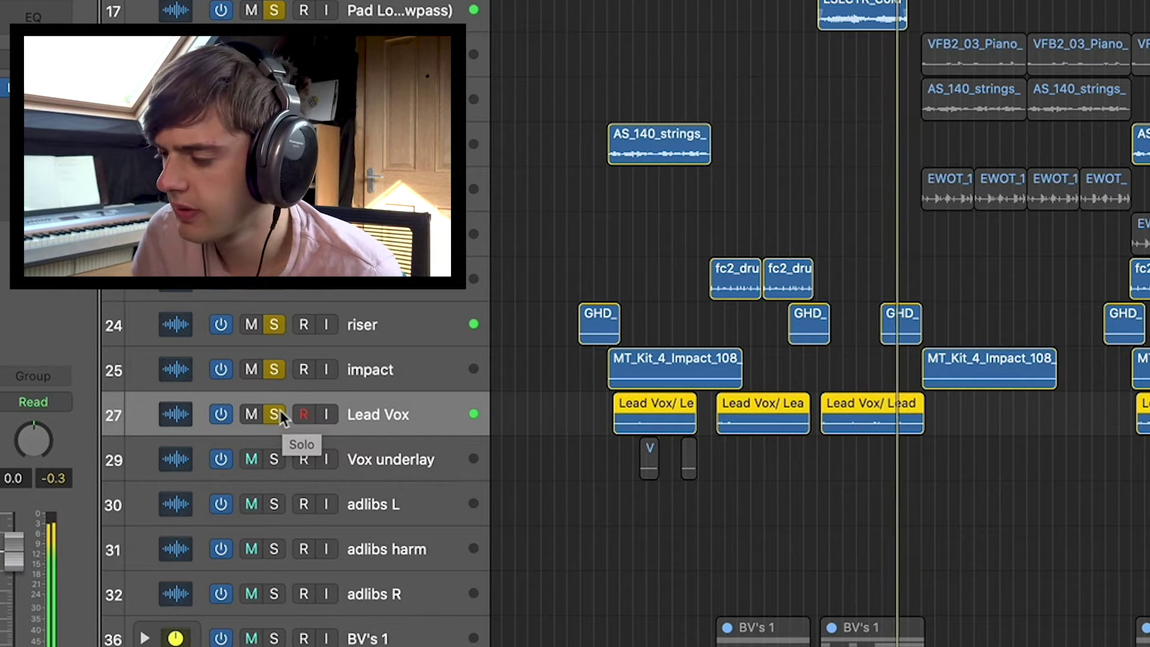
click(279, 411)
- Solo the RHODES, E Piano and first 140_C loop tracks that play from bar 33
scroll(769, 238, up, 2)
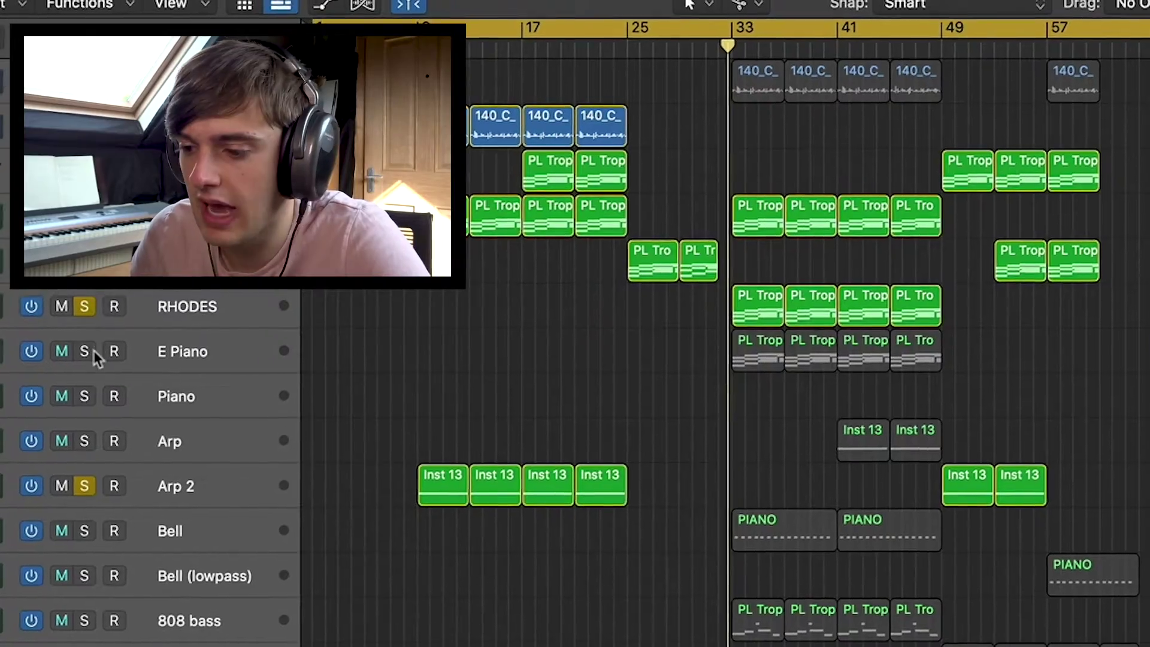
click(91, 352)
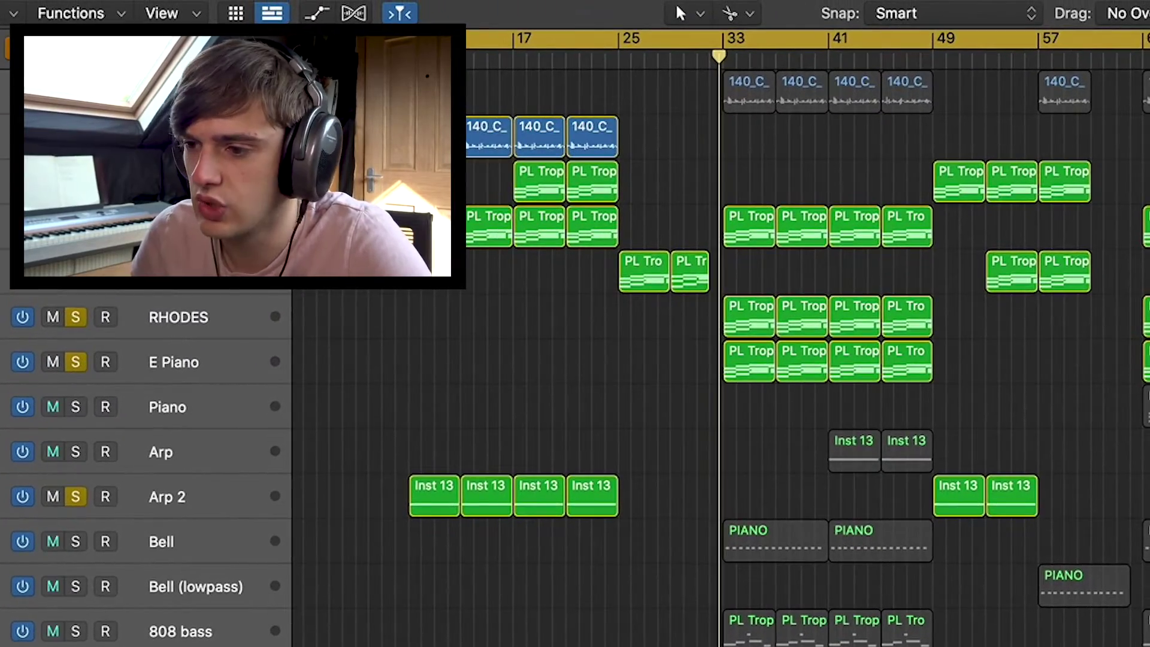
click(75, 92)
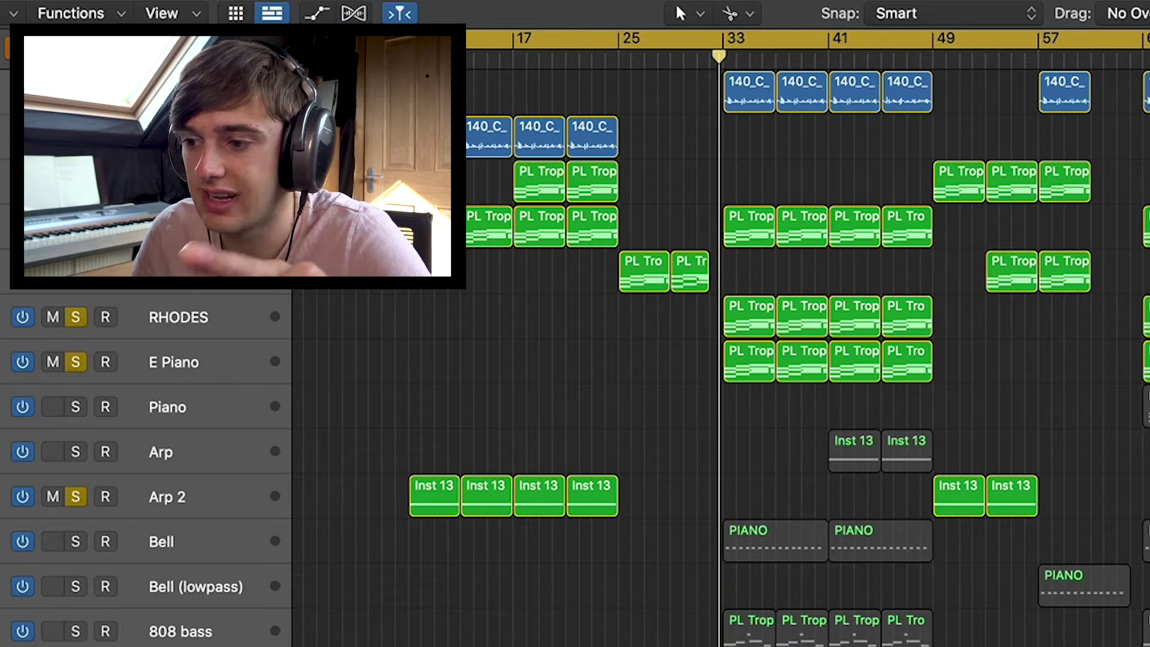
- Clear the solo on all tracks, select the Bell track and solo it alone
scroll(497, 318, down, 3)
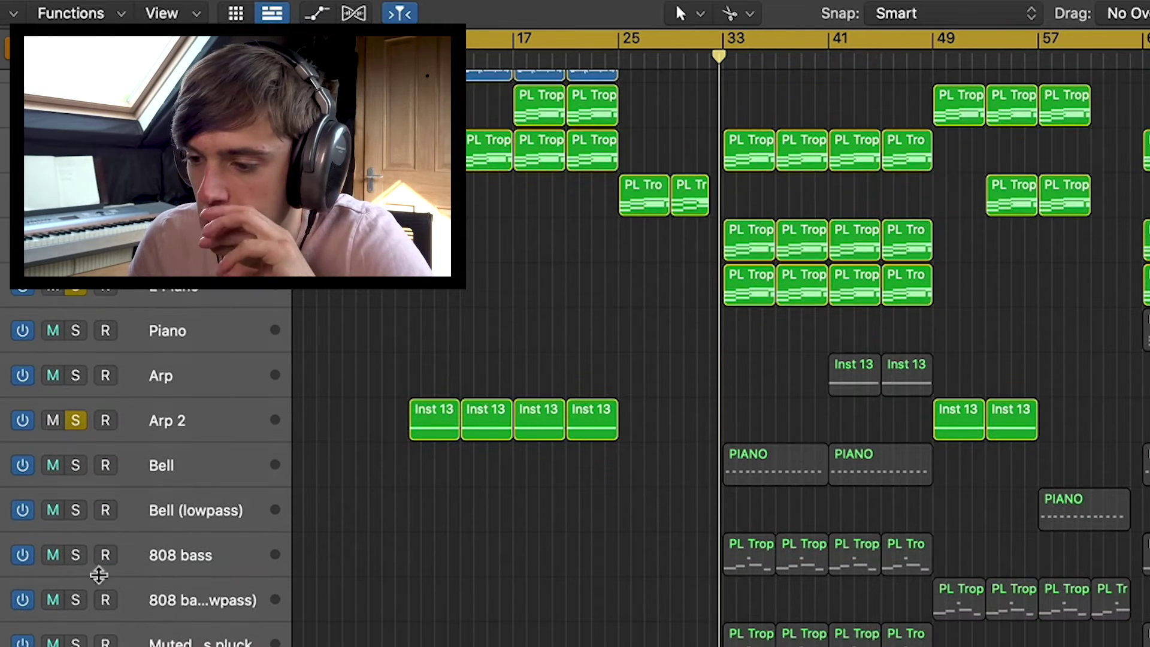
click(76, 454)
alt+click(75, 421)
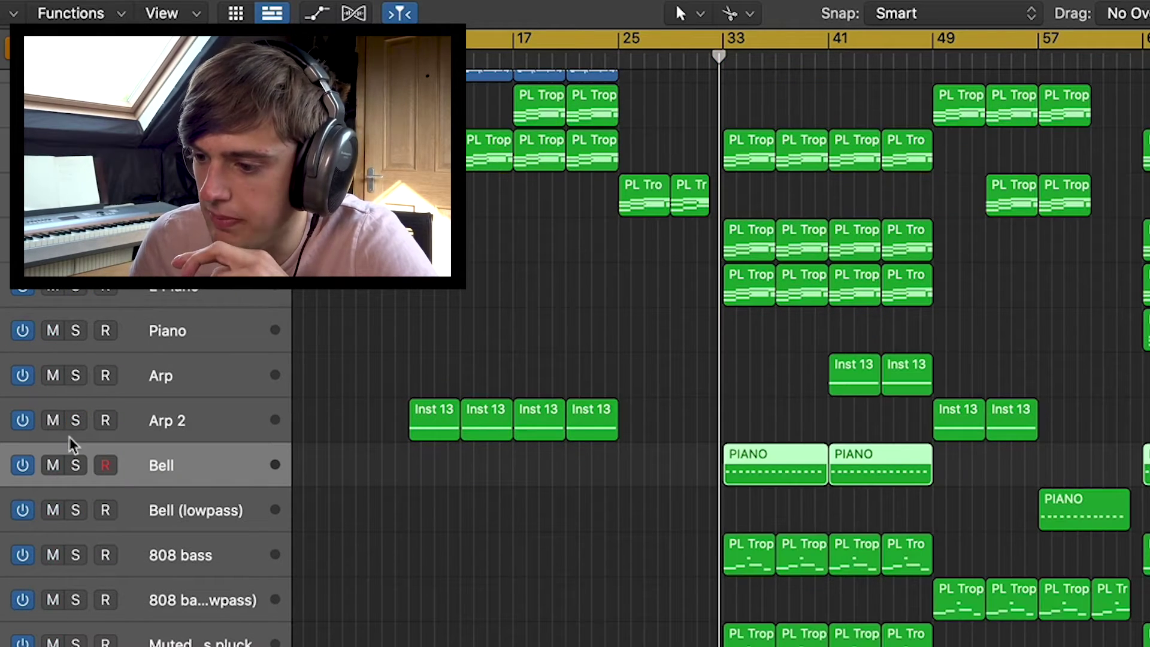
click(76, 466)
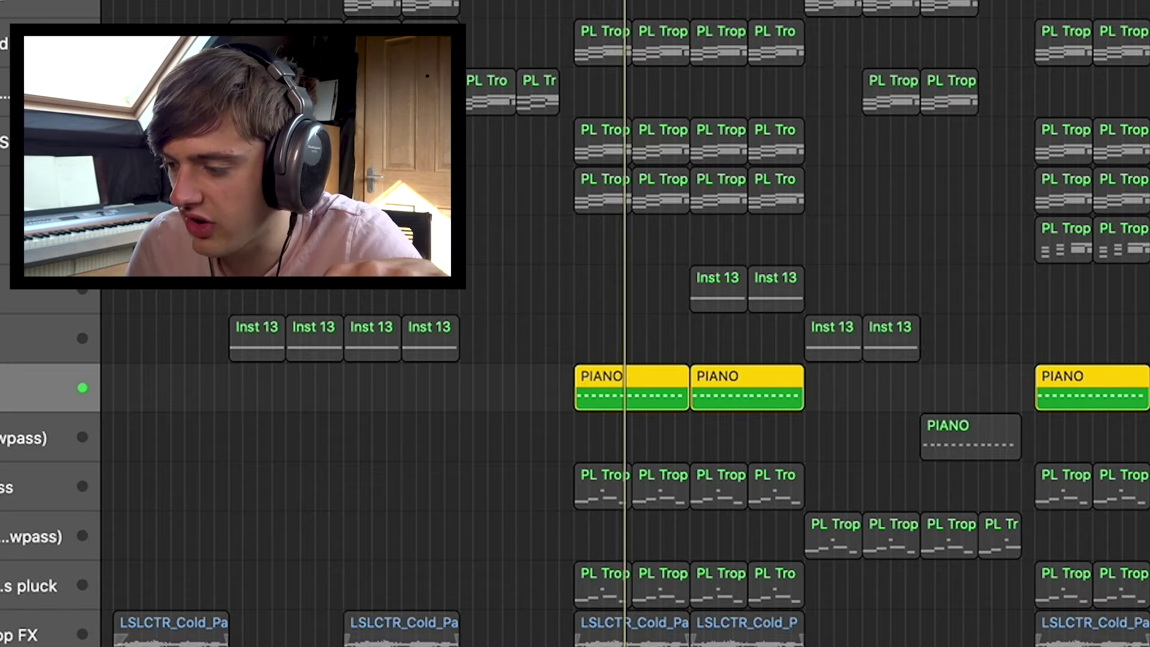
- Add the 808 bass track to the solo, and audition the muted pluck track soloed on its own
shift+click(602, 486)
click(7, 496)
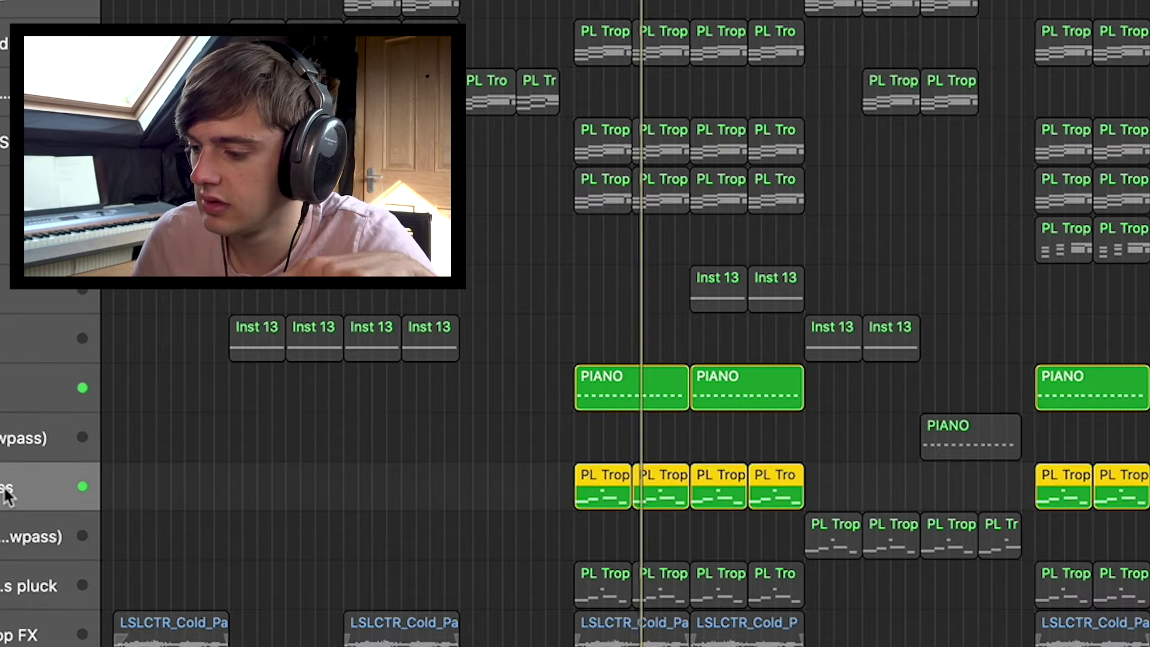
scroll(6, 515, down, 2)
click(14, 542)
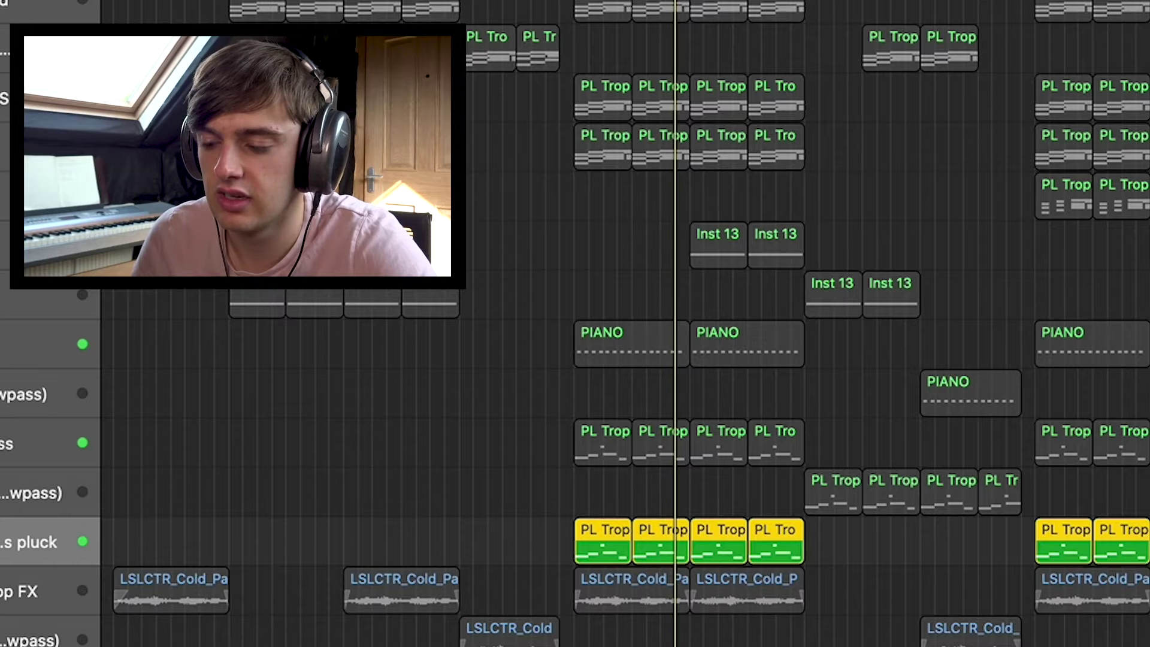
- Solo the 808 bass, Bell and Pad Loop FX tracks alongside the pluck and restart playback from bar 33
click(5, 443)
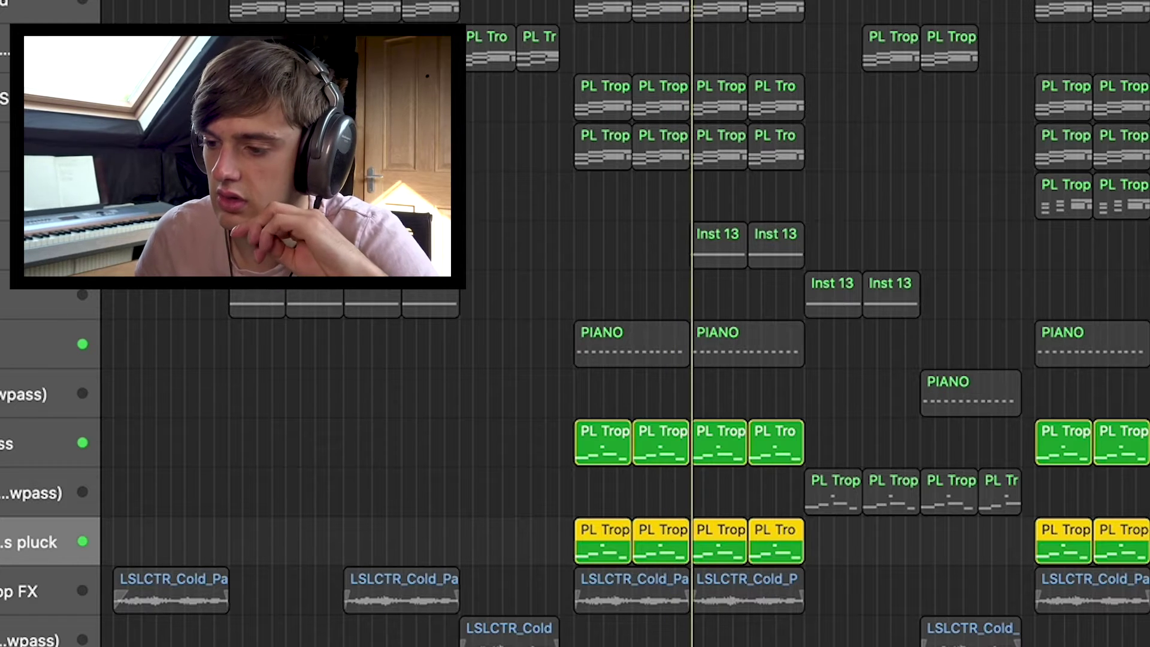
click(4, 344)
scroll(6, 359, down, 3)
click(5, 519)
scroll(575, 360, down, 2)
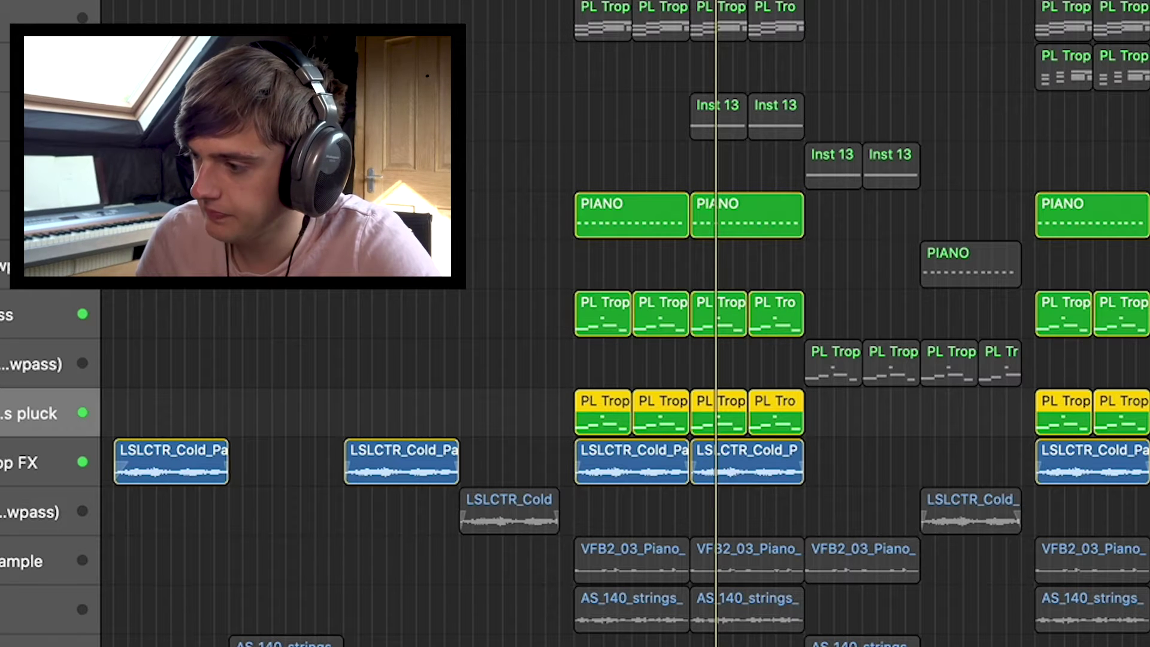
key(Return)
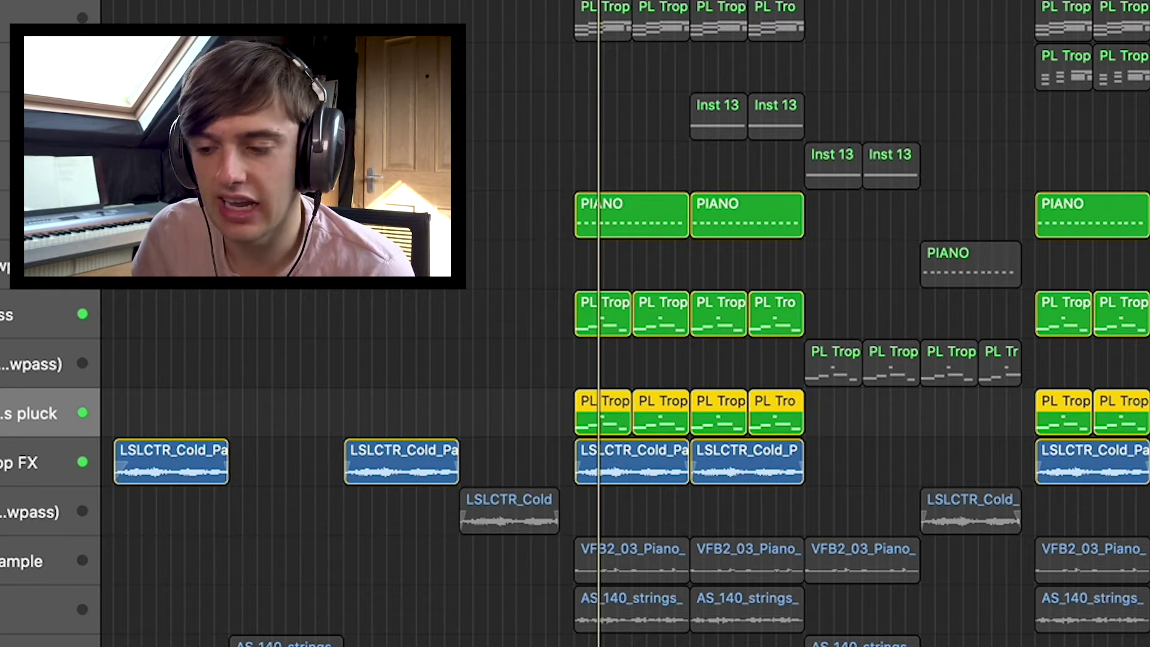
- Add the Piano sample, Drum Loop and violin tracks to the solo
click(5, 560)
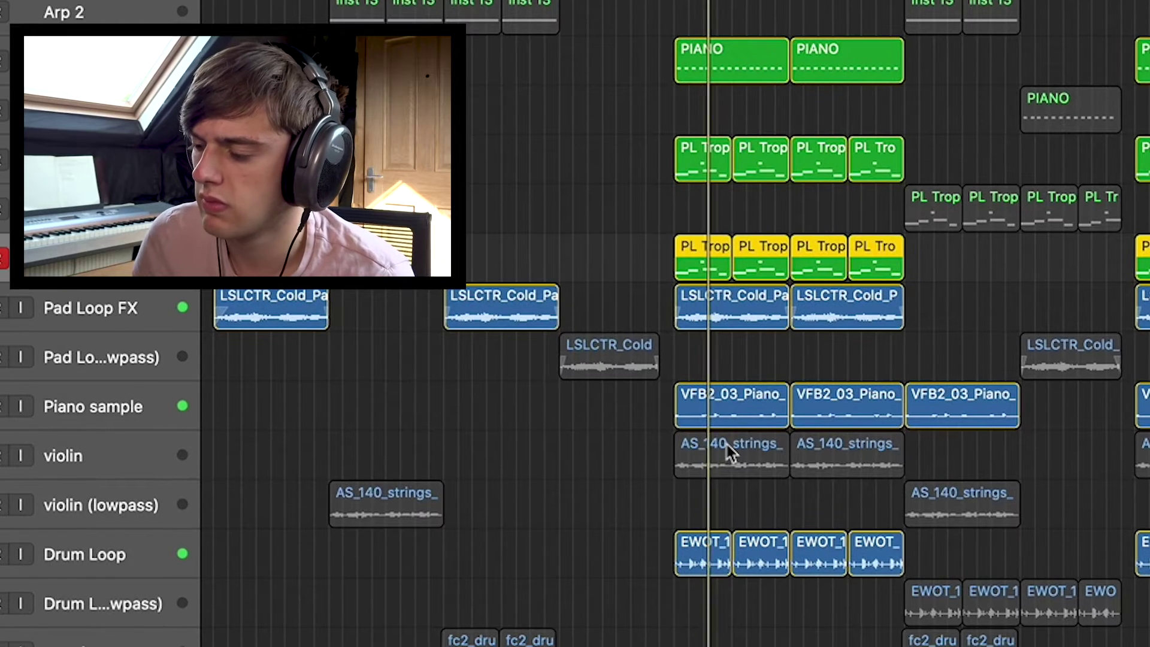
scroll(721, 437, down, 2)
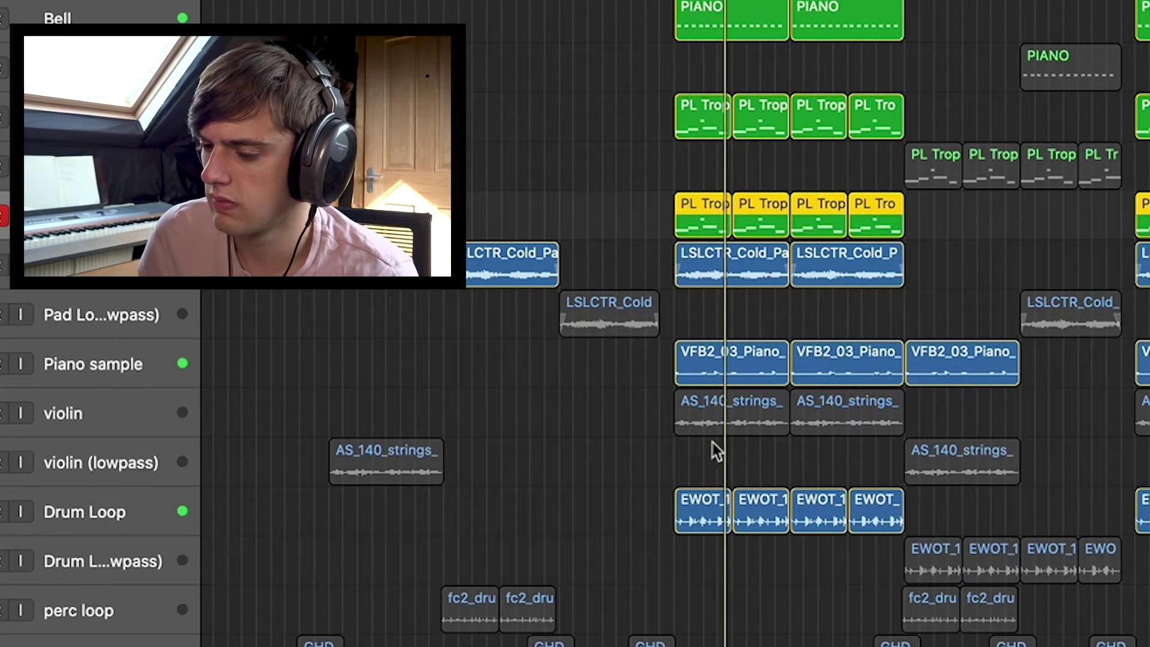
key(s)
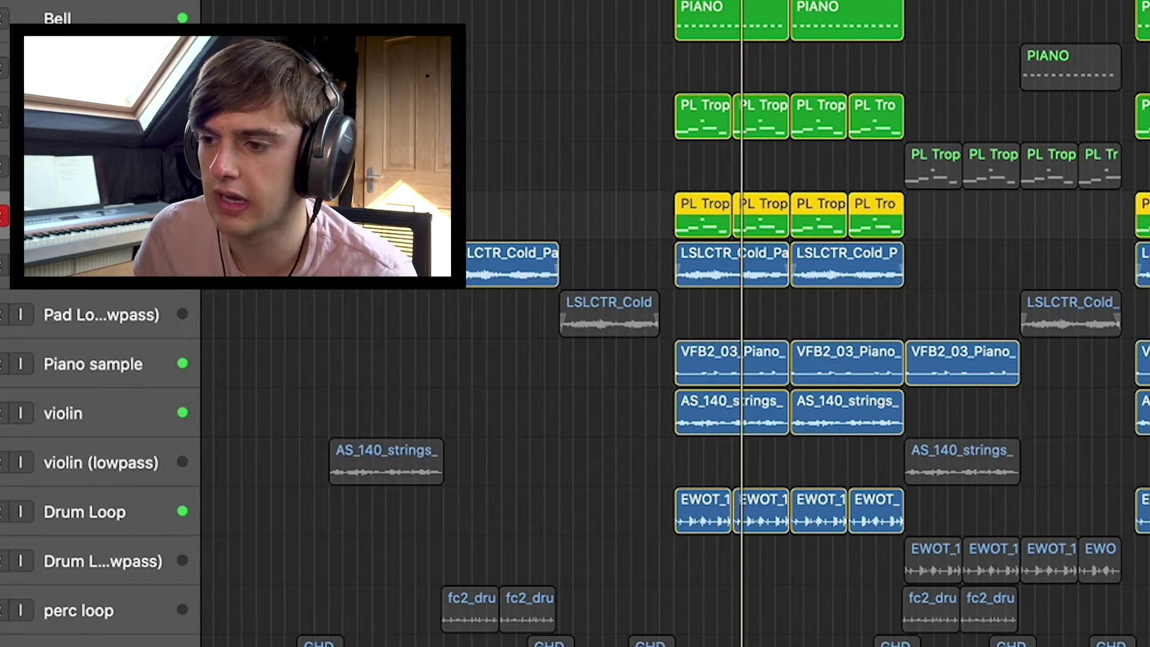
- Turn off solo for all tracks and zoom the arrangement out vertically to fit more tracks
key(ctrl+s)
key(super+Up)
key(super+Up)
key(super+Up)
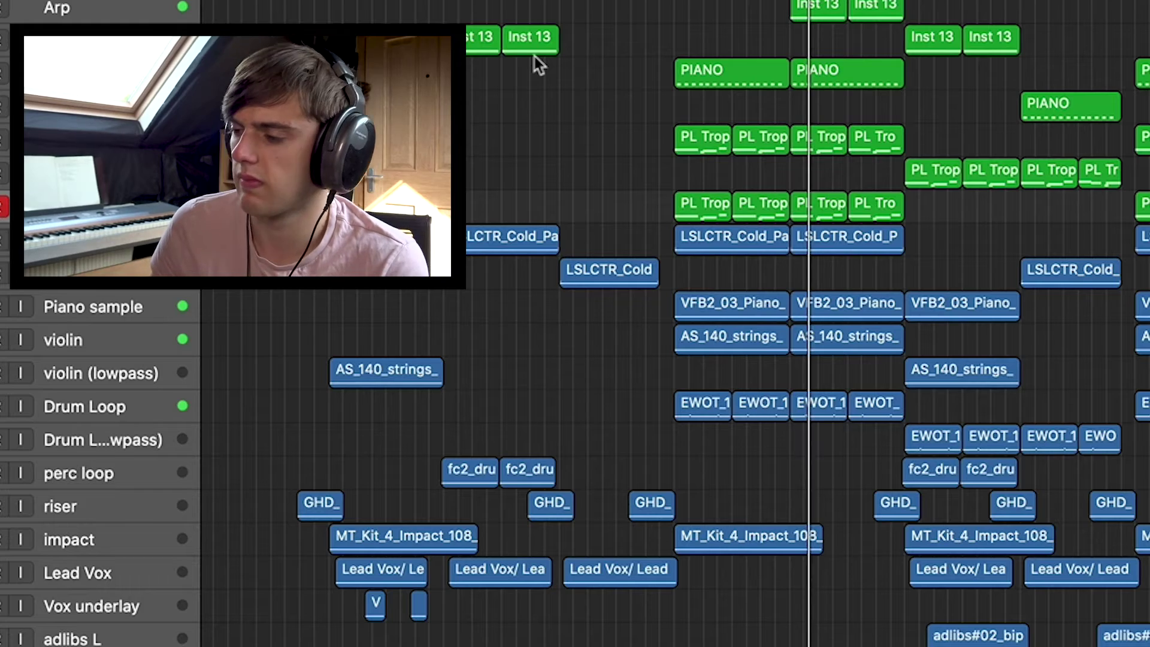
- Follow the unsoloed playback through the arrangement, examining which instrument, drum, effect and vocal tracks are layered in each section
scroll(534, 56, down, 5)
scroll(534, 57, down, 1)
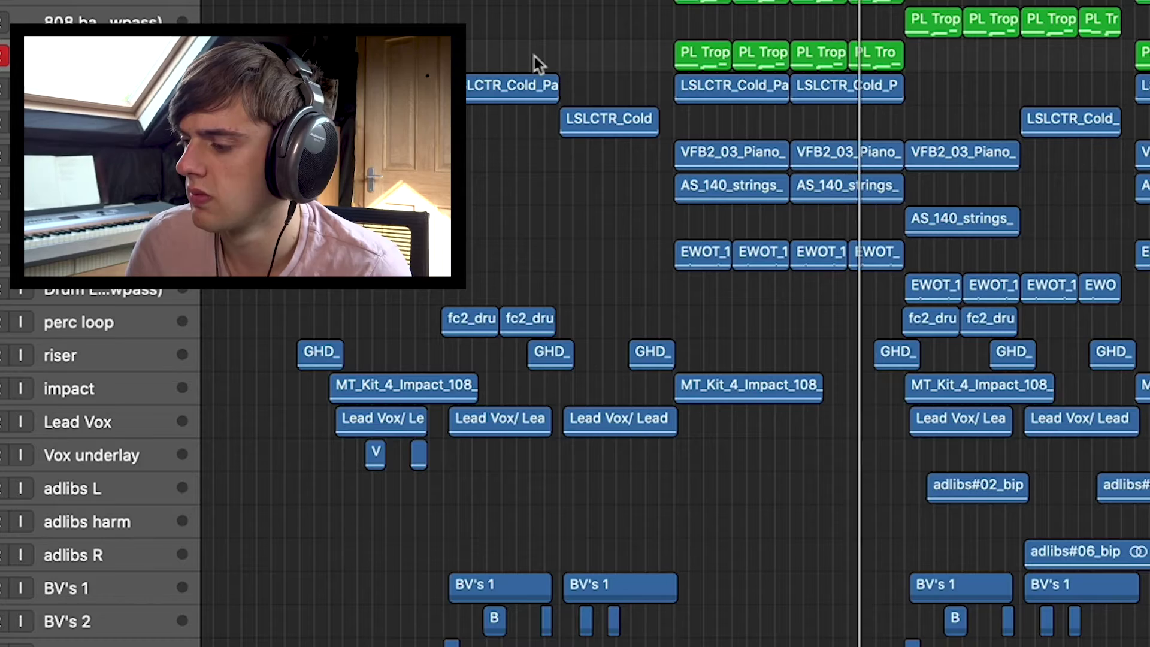
scroll(534, 56, up, 5)
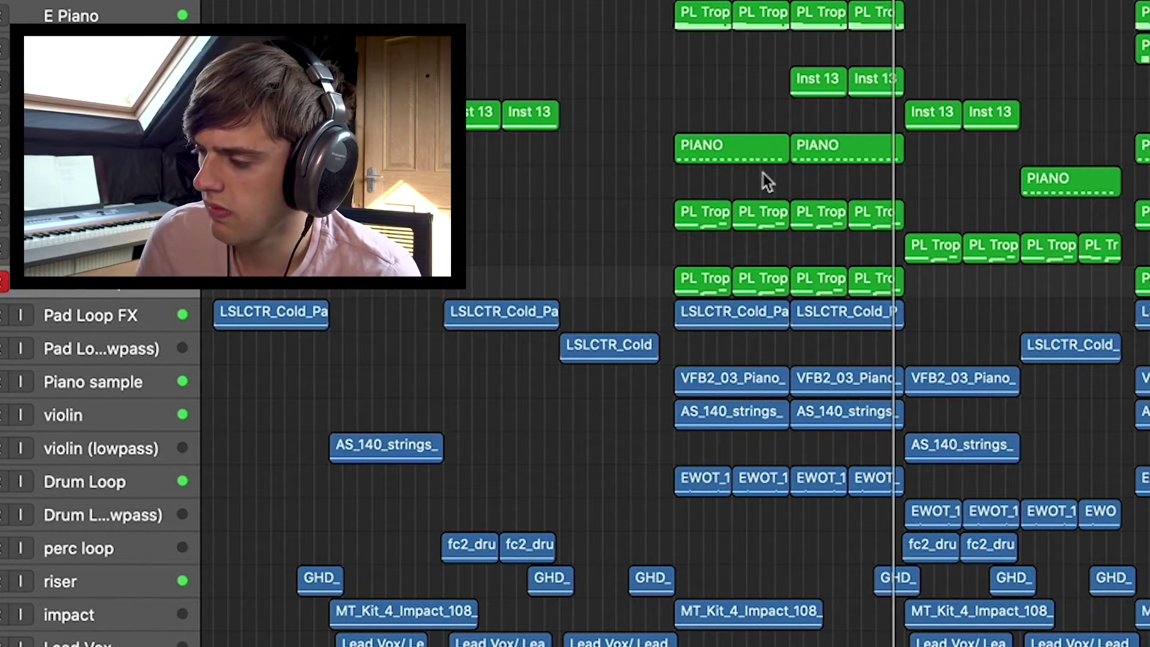
scroll(786, 240, down, 1)
scroll(787, 239, down, 1)
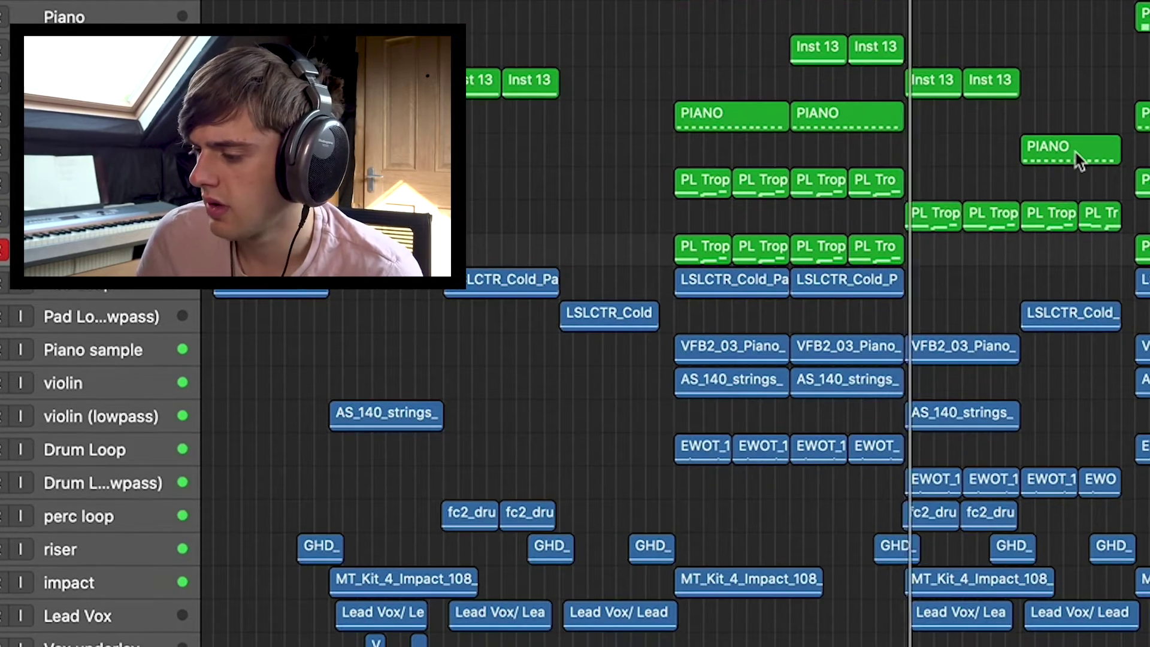
scroll(1070, 154, down, 5)
scroll(963, 313, down, 3)
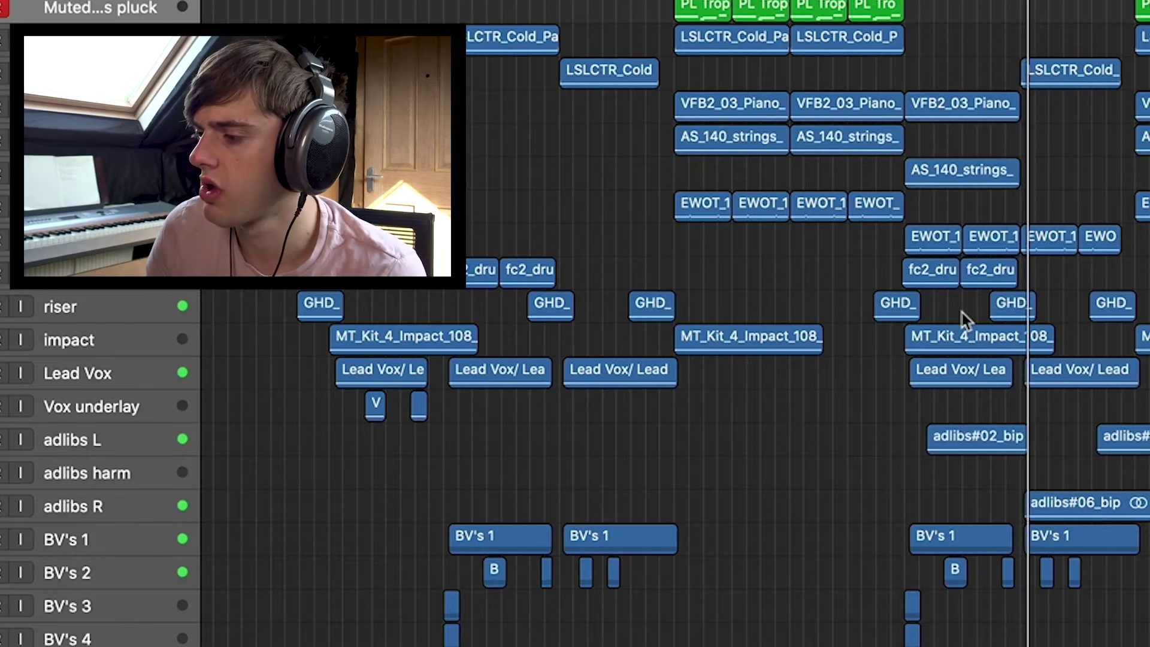
scroll(961, 313, up, 3)
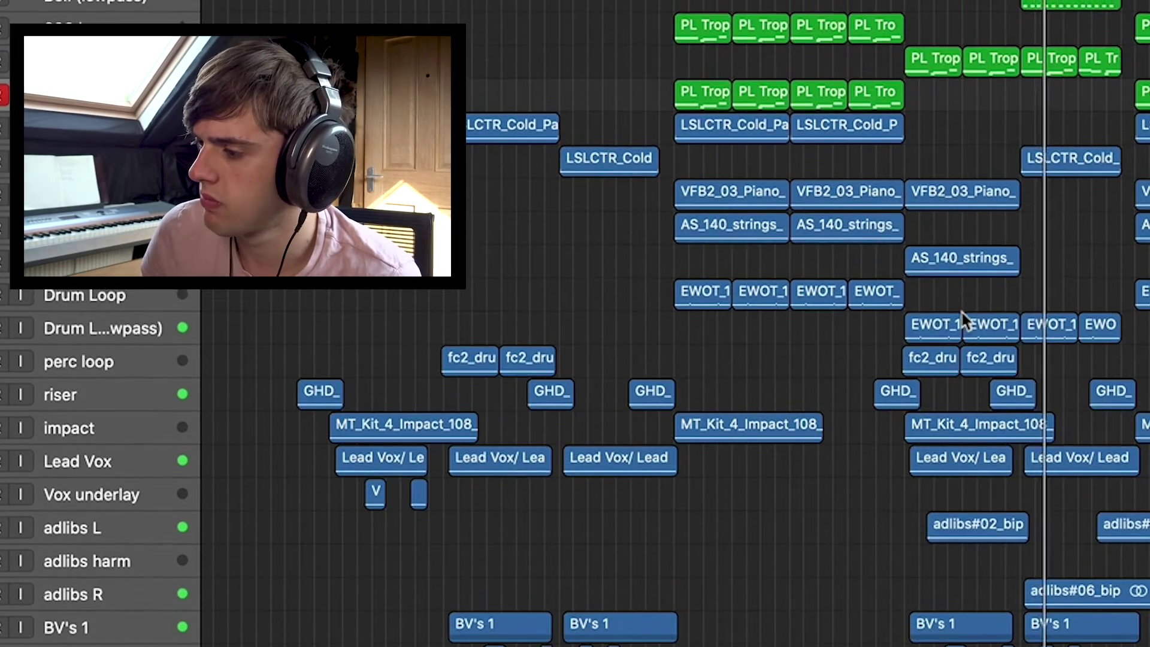
scroll(961, 313, up, 3)
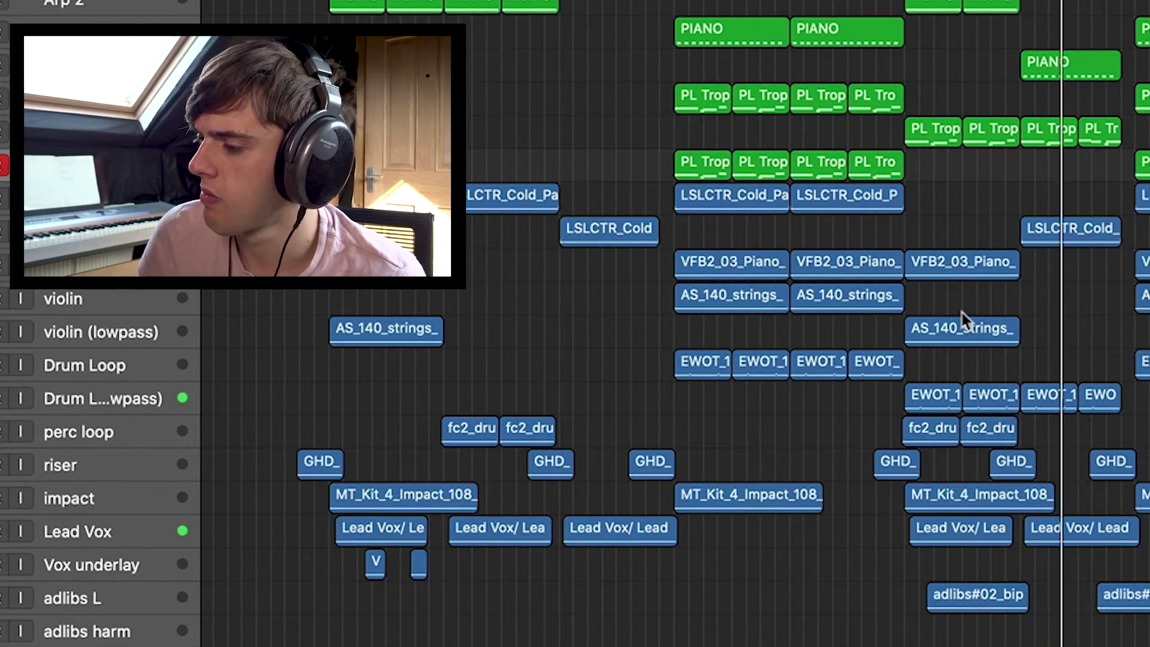
scroll(962, 313, down, 6)
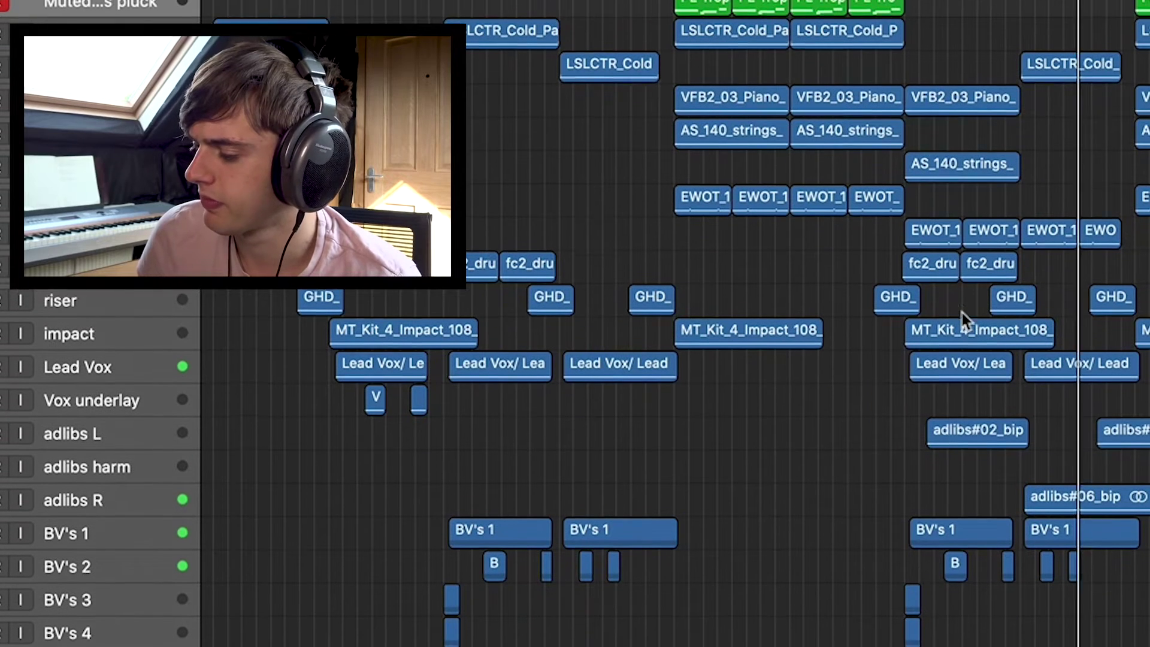
scroll(962, 312, up, 1)
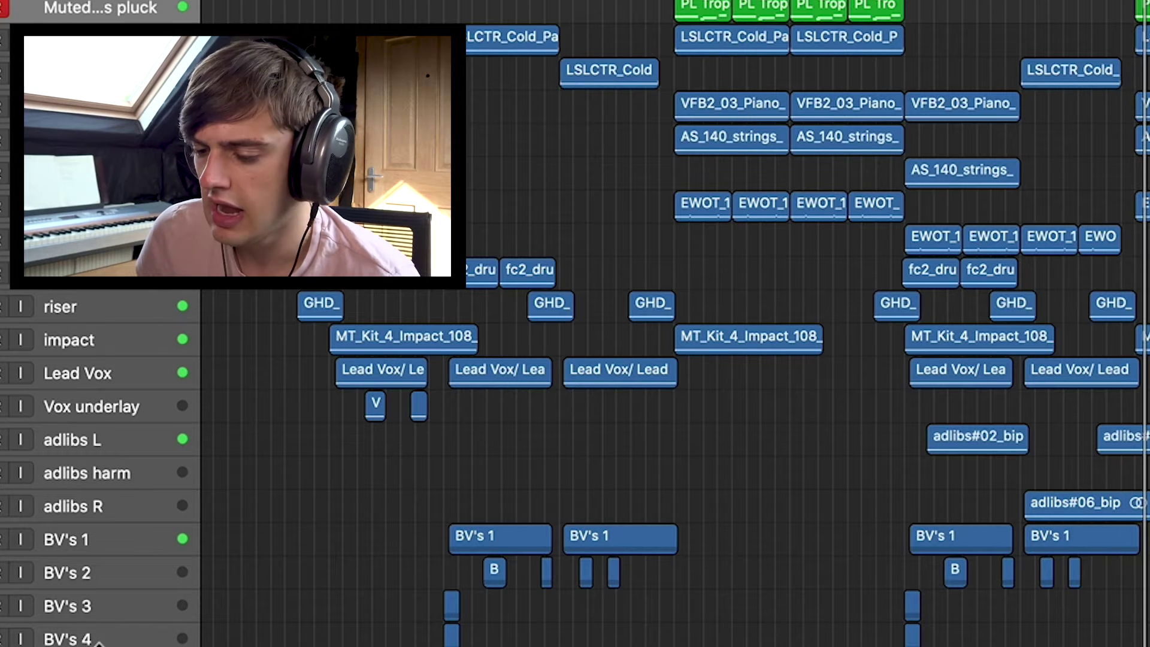
- Audition the BV's 5 backing vocal regions in solo, turn solo off, and follow the full mix to the end of that section
key(s)
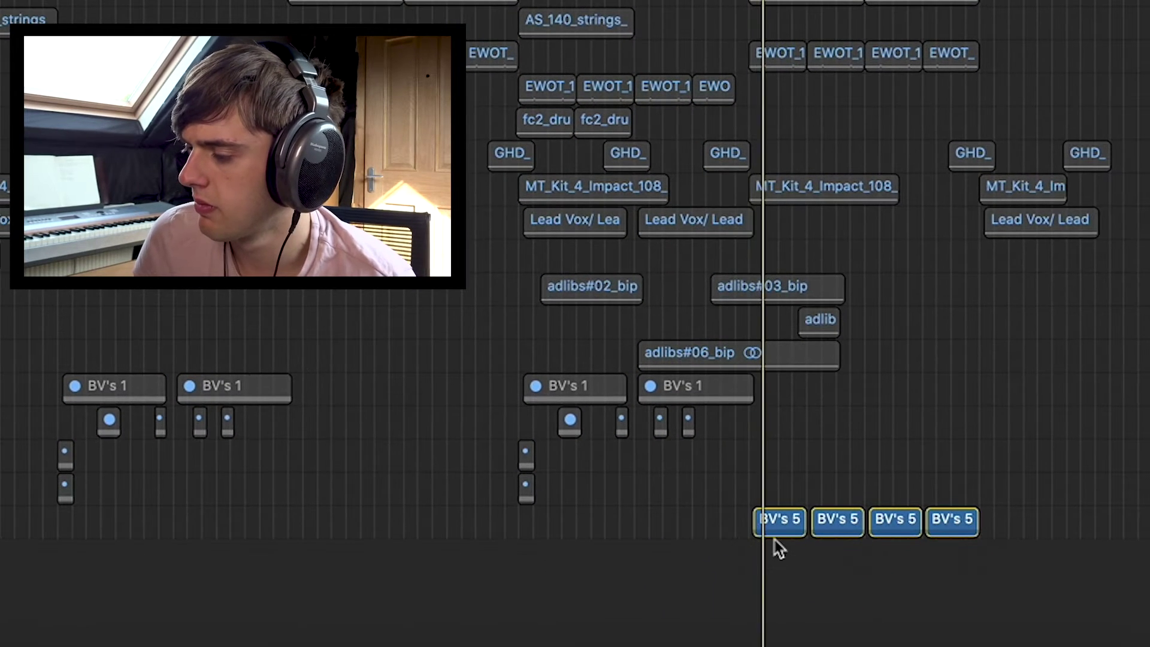
key(super+a)
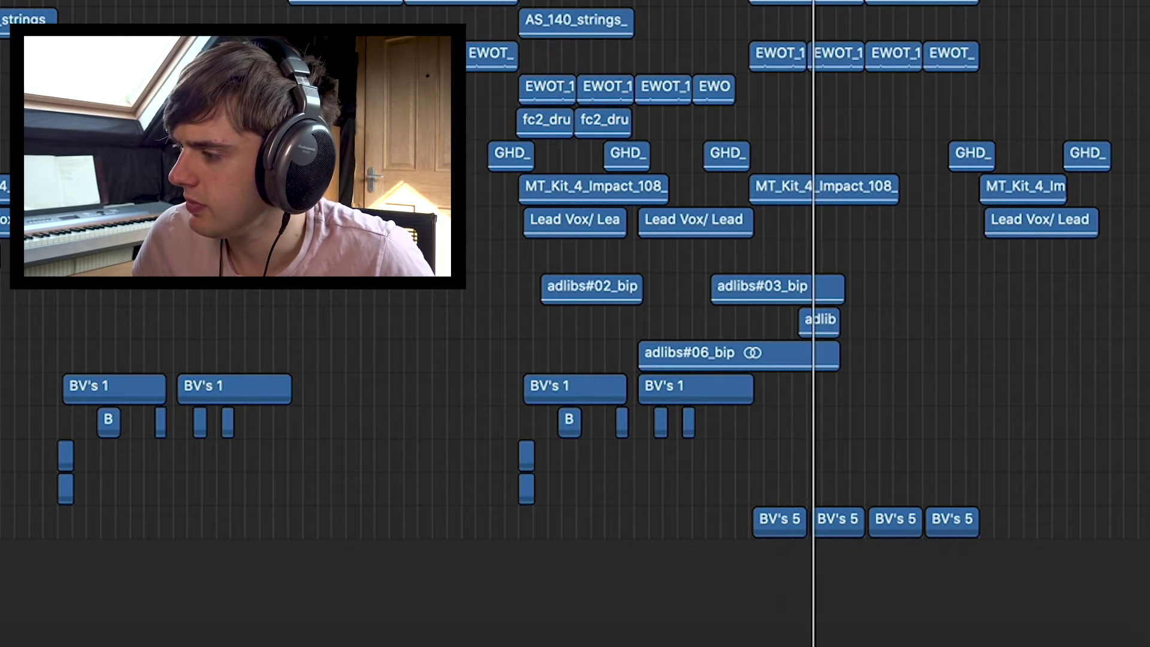
scroll(779, 324, up, 8)
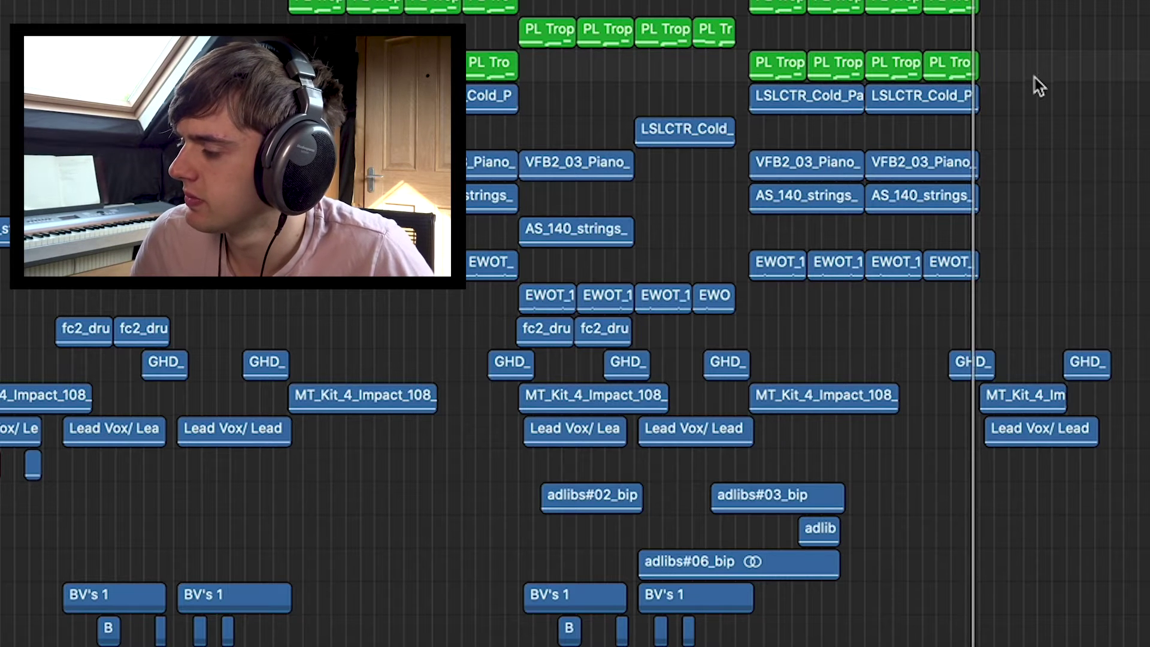
scroll(1033, 77, down, 1)
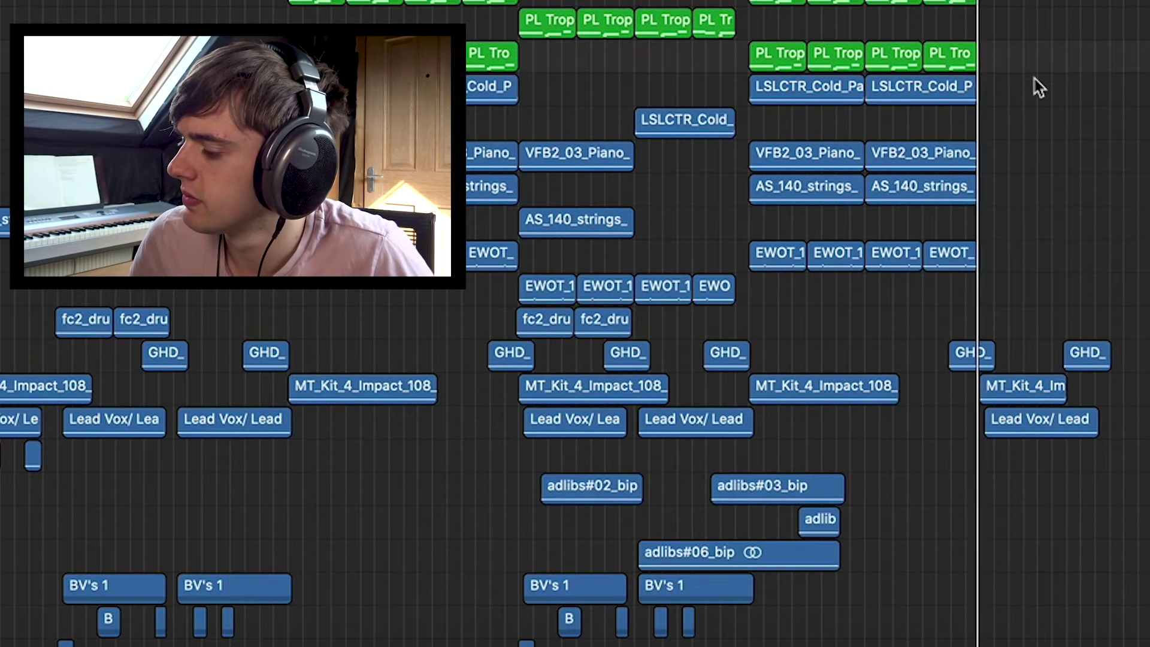